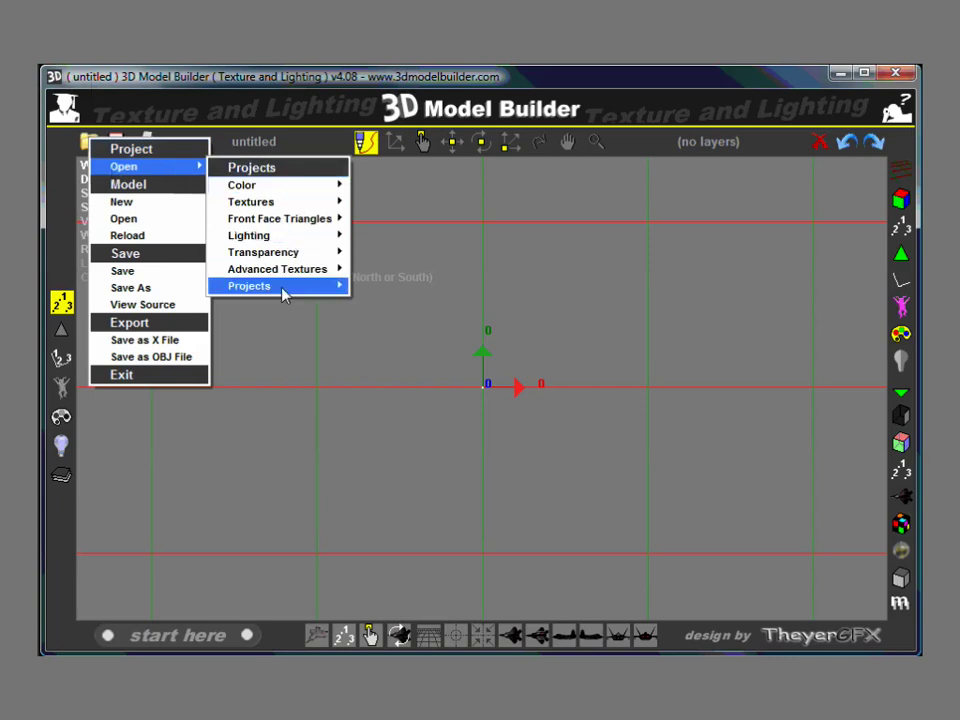
Open the Police Helicopter project, discarding the unsaved untitled model
mouse_move(284, 292)
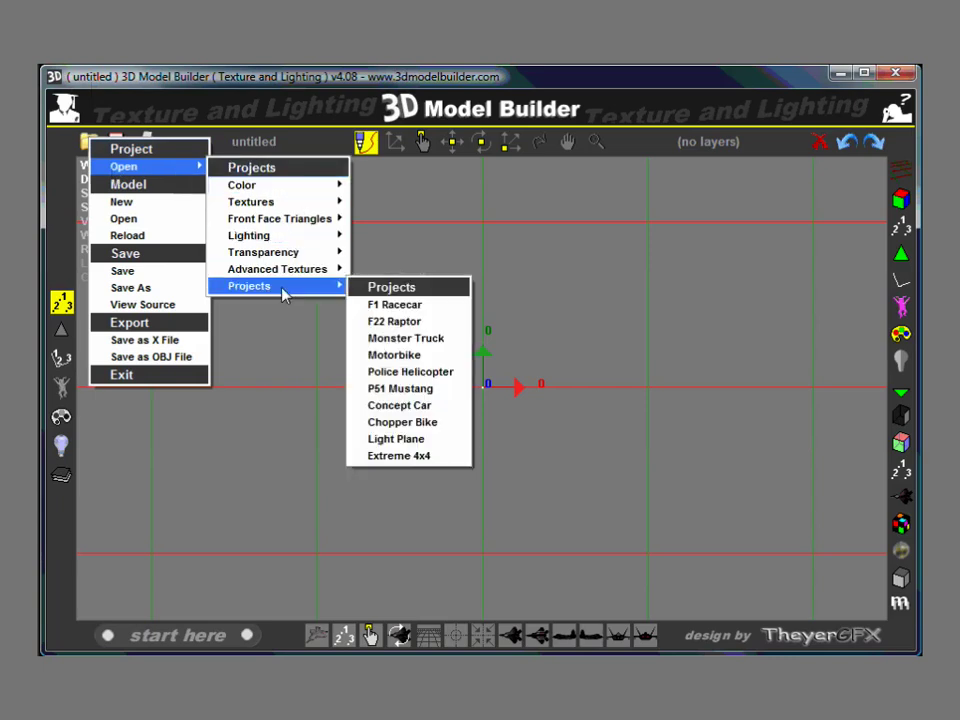
left_click(404, 372)
left_click(433, 442)
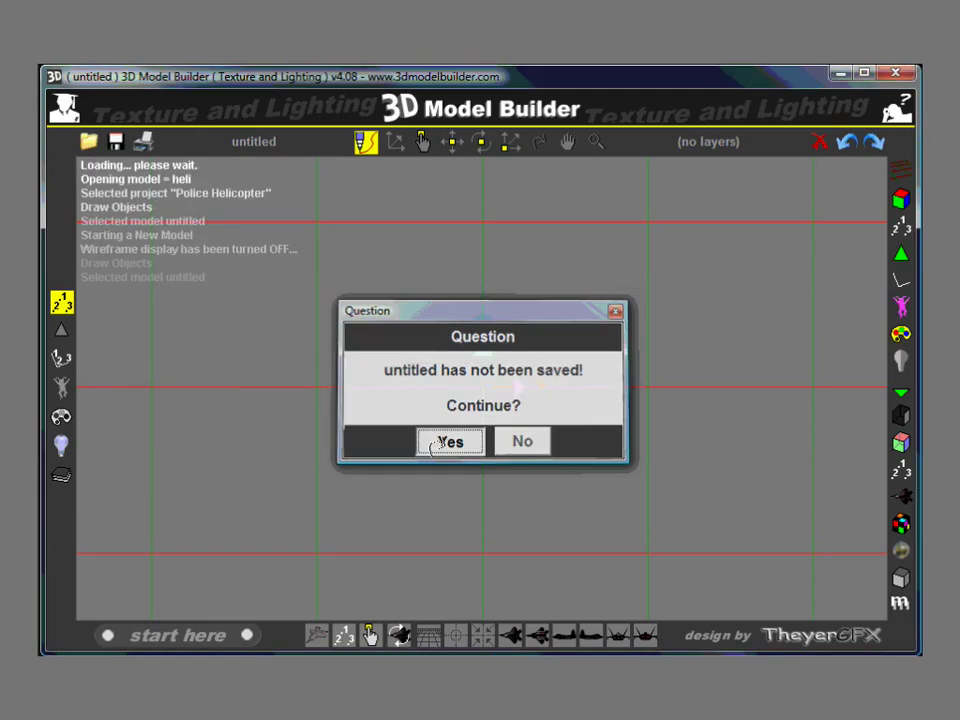
left_click_drag(446, 429, 439, 639)
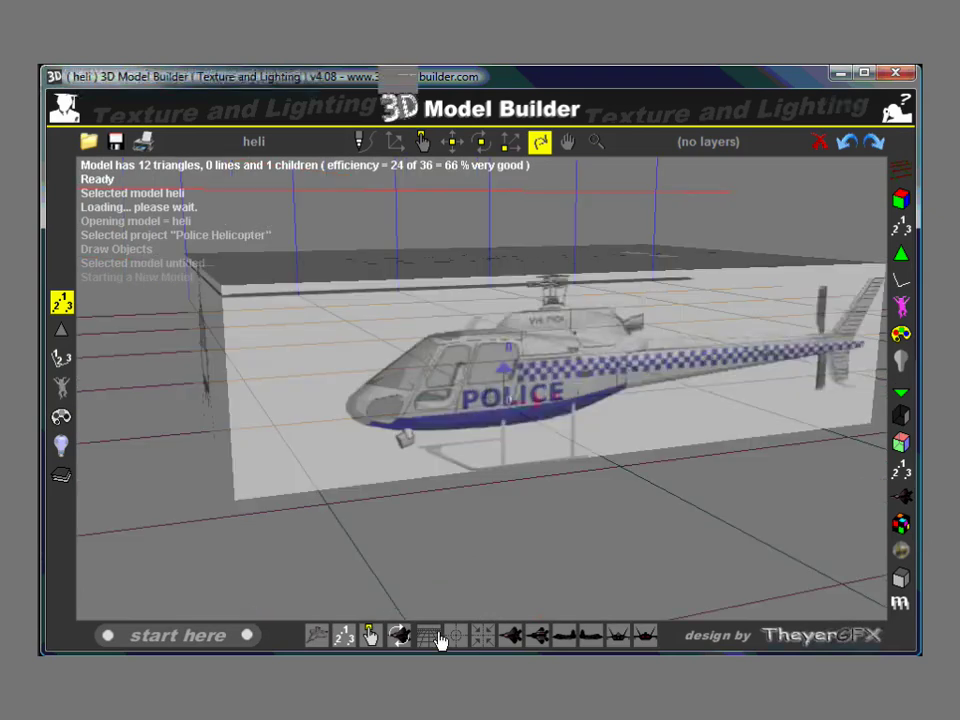
Switch to parallel projection and look North at the side of the helicopter's tail boom
left_click(435, 640)
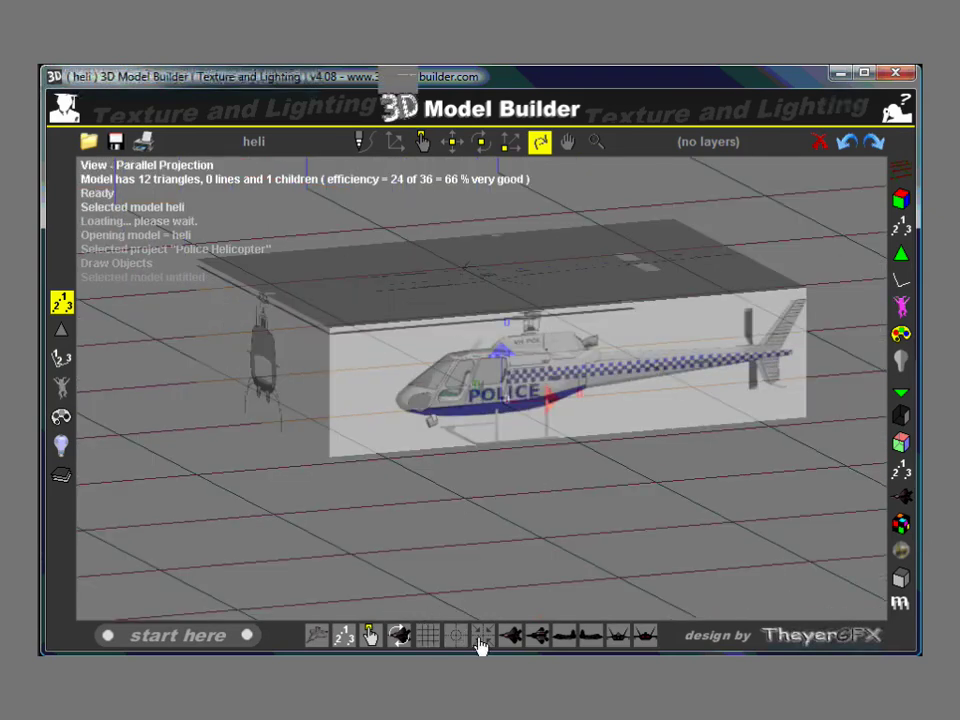
left_click(565, 640)
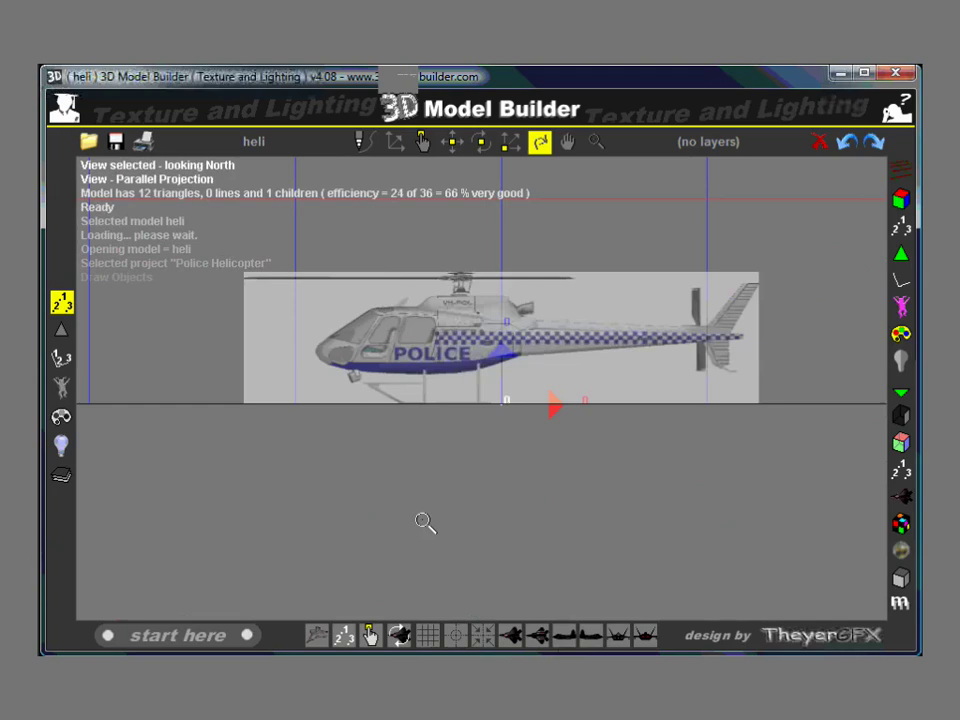
scroll(418, 456, "up", 4)
left_click_drag(377, 438, 225, 484)
left_click_drag(420, 497, 353, 513)
right_click_drag(353, 513, 366, 467)
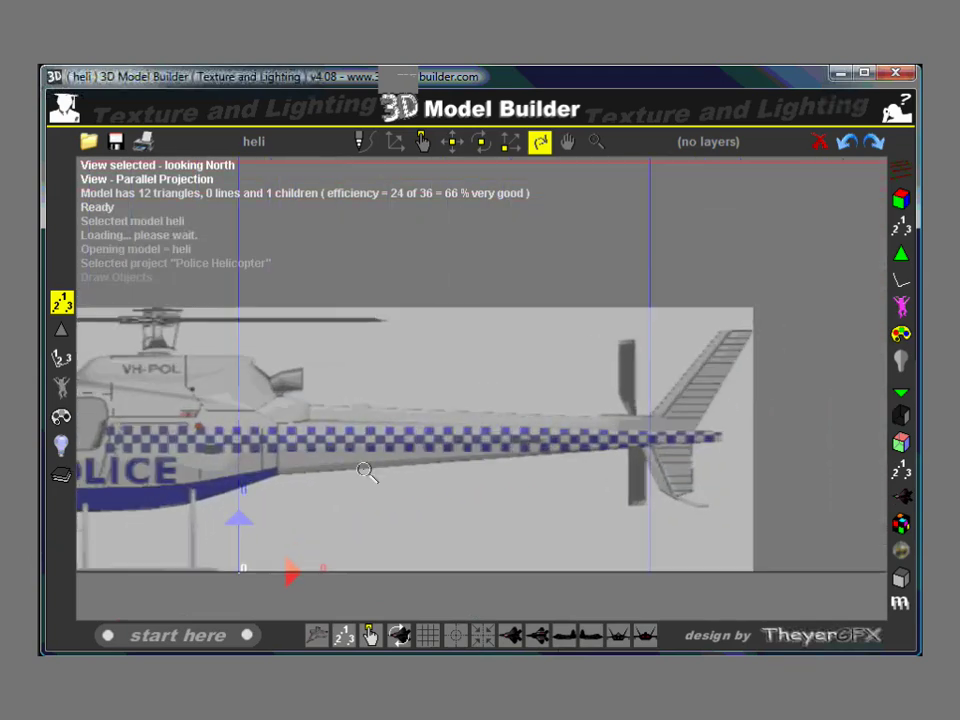
left_click_drag(368, 464, 410, 432)
Set drawing to points and create point 1 at about (93, 0, 221), on the tail boom's upper front edge
left_click(423, 141)
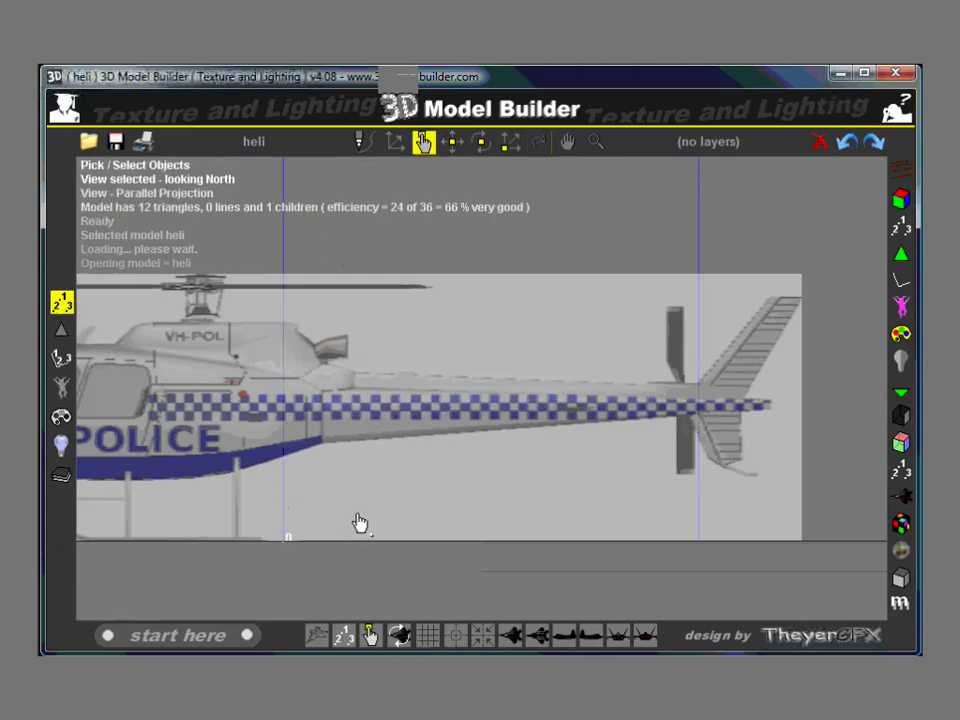
left_click(366, 141)
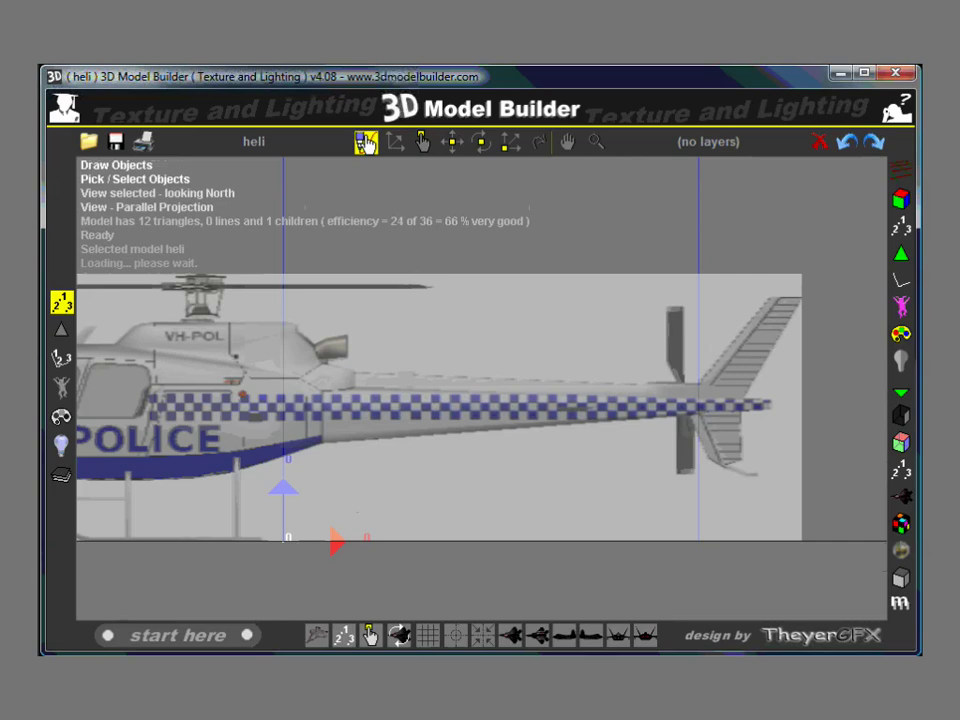
left_click(64, 304)
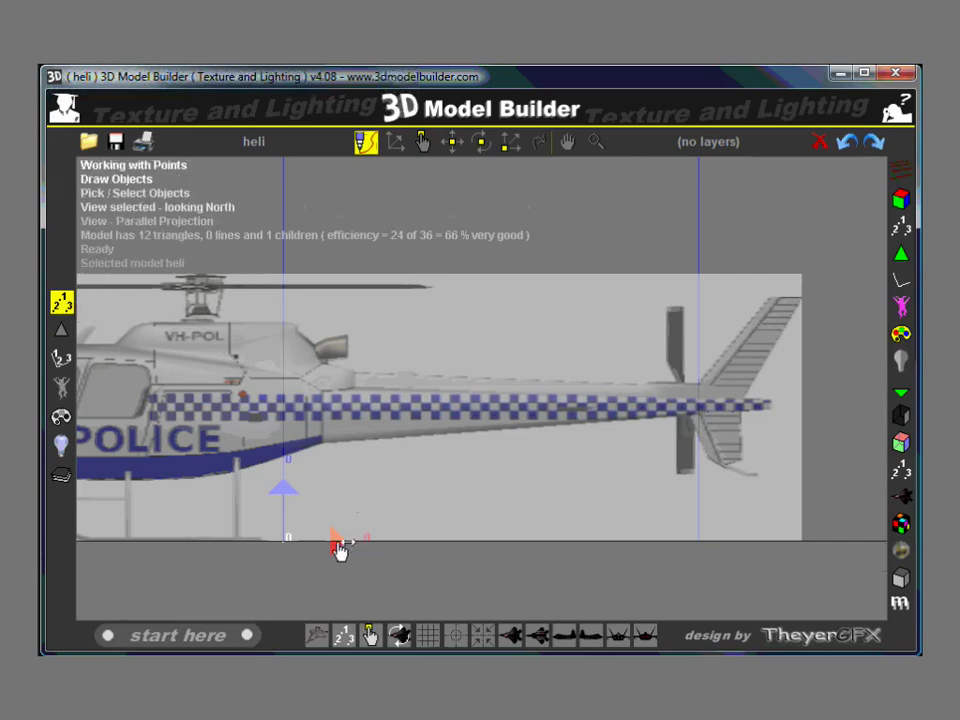
left_click_drag(292, 498, 281, 317)
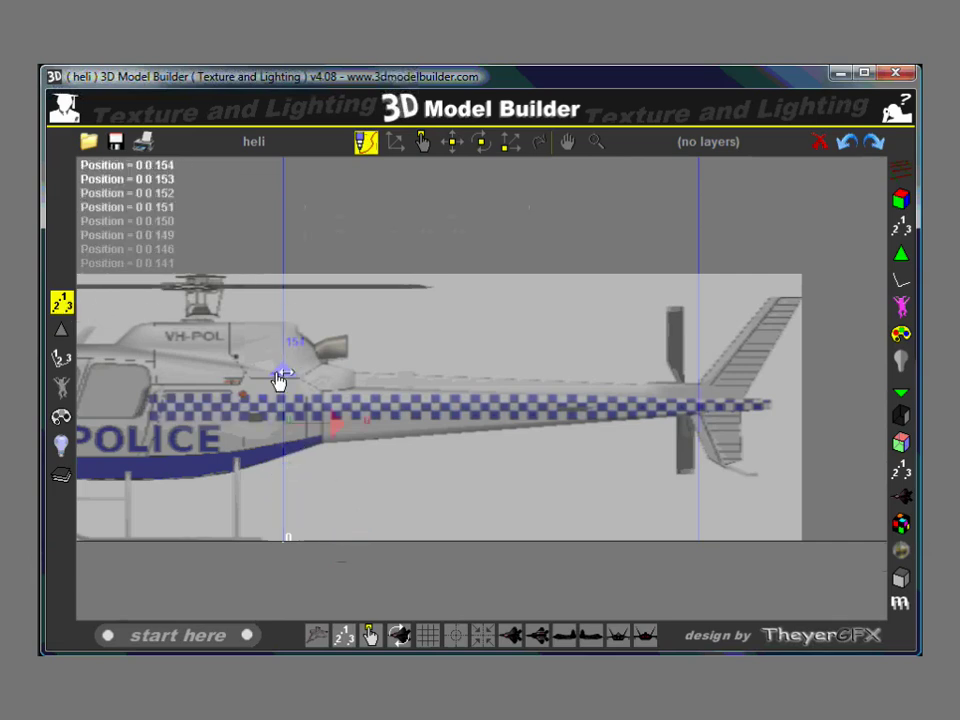
mouse_move(281, 375)
left_mouse_down()
mouse_move(288, 361)
mouse_move(334, 392)
mouse_move(447, 386)
left_mouse_up()
left_click_drag(364, 327, 364, 320)
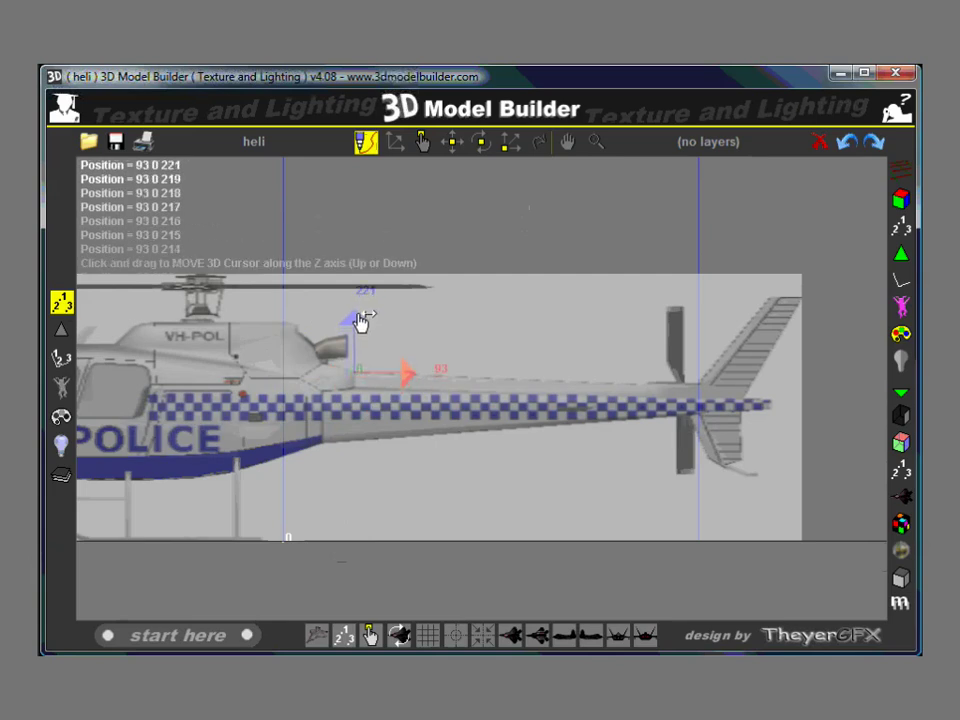
right_click(419, 438)
left_click(472, 463)
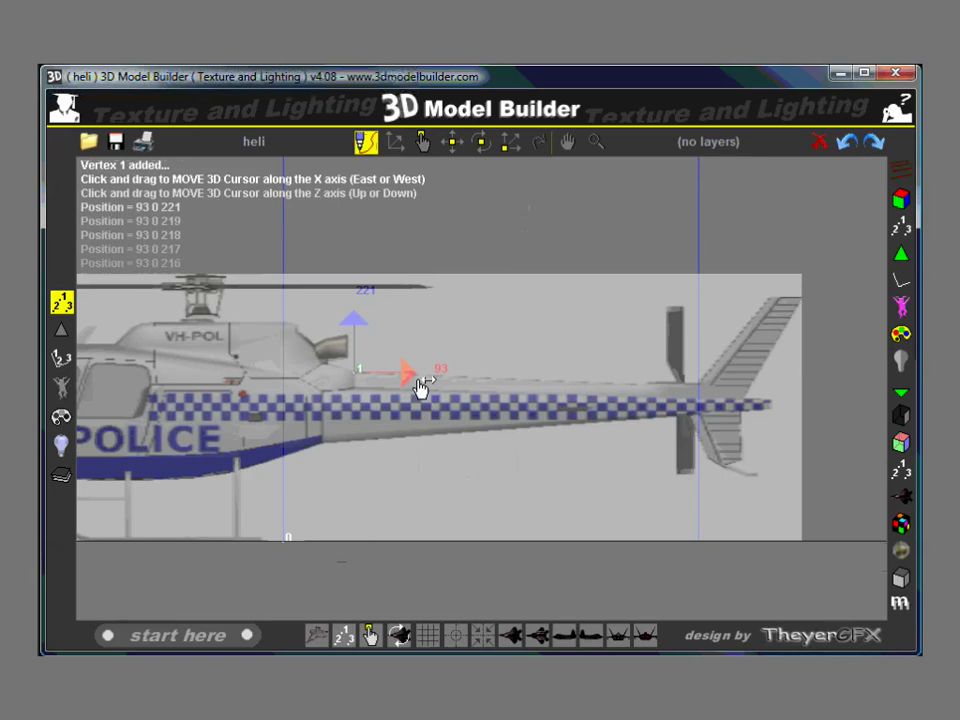
Create point 2 at about (546, 0, 208), where the boom's top edge meets the upper tail fin
mouse_move(420, 388)
left_mouse_down()
mouse_move(711, 386)
mouse_move(622, 374)
mouse_move(716, 366)
mouse_move(764, 375)
mouse_move(752, 372)
left_mouse_up()
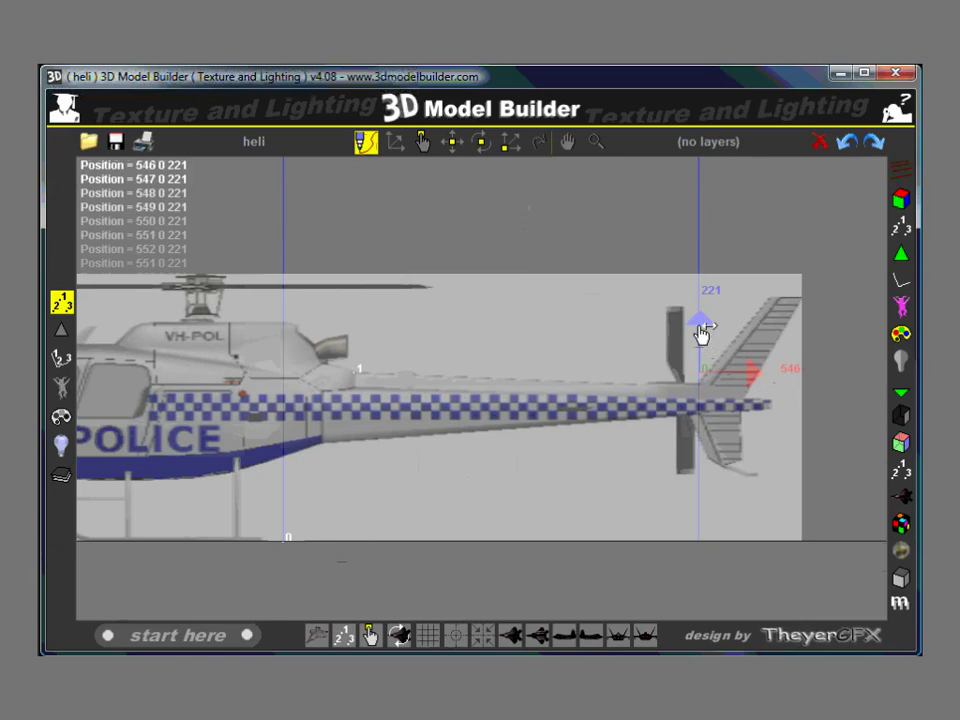
left_click_drag(701, 326, 699, 338)
right_click(652, 398)
left_click(660, 414)
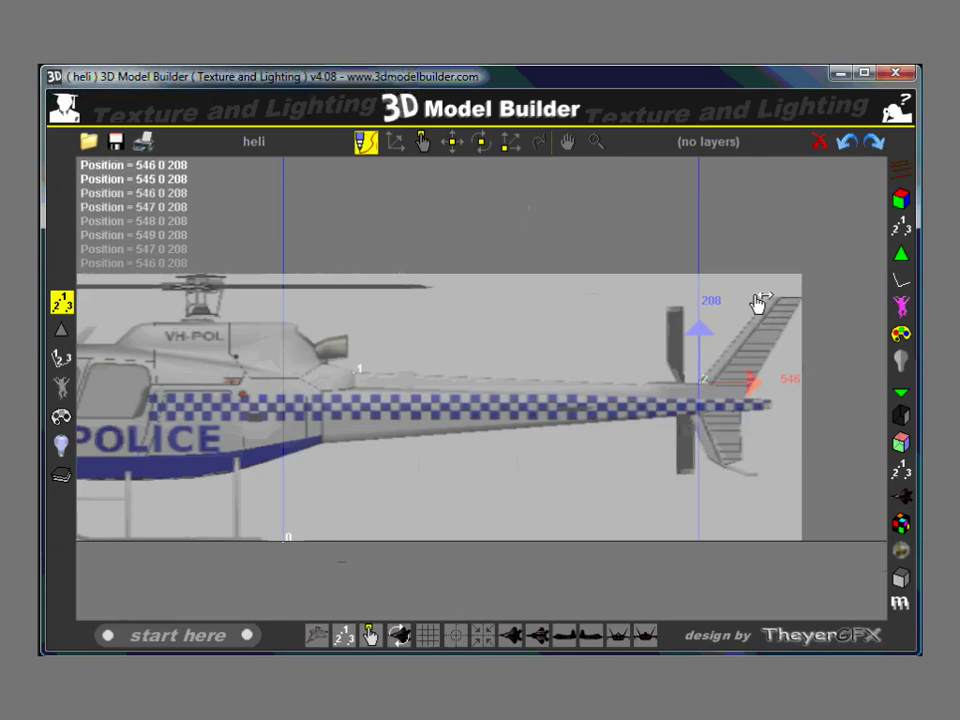
Create points 3 and 4 at the upper tail fin's tip, at about (634, 0, 319) and (682, 0, 319)
left_click_drag(701, 330, 699, 243)
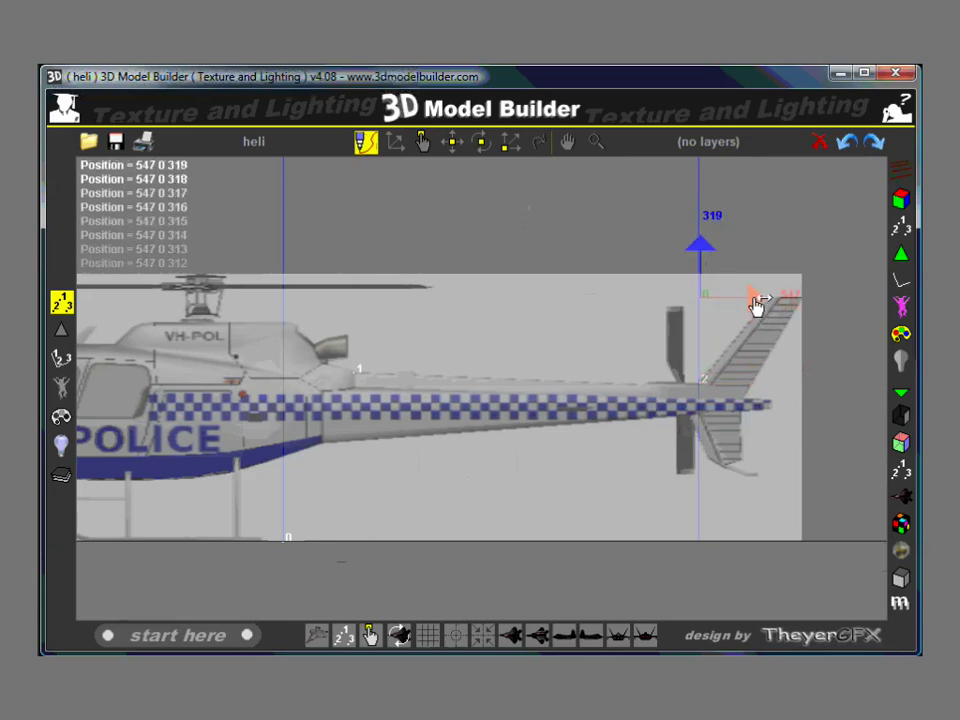
left_click_drag(753, 300, 880, 302)
right_click(756, 360)
left_click(782, 382)
right_click(806, 343)
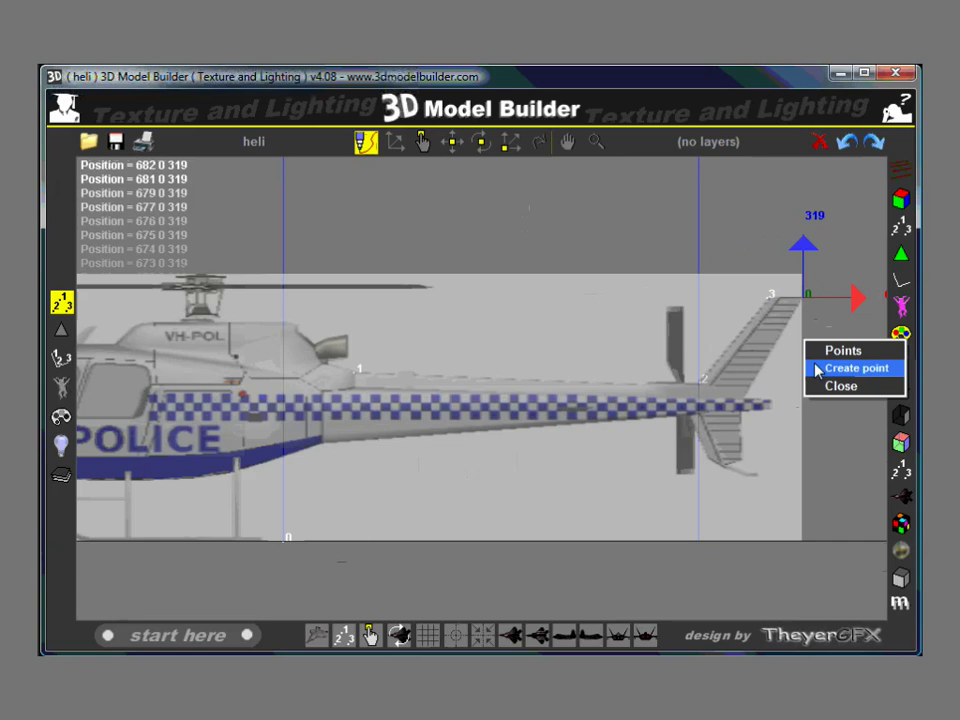
left_click(820, 370)
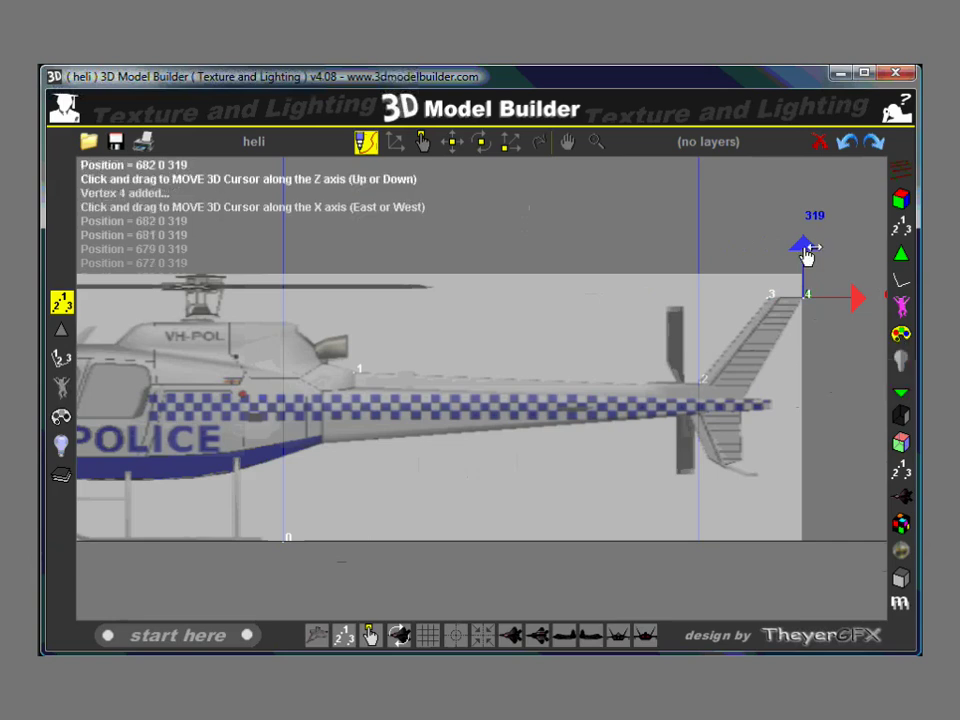
Create points 5, 6 and 7 around the boom's rear tip at about (603, 0, 188), (638, 0, 185) and (638, 0, 175)
left_click_drag(808, 253, 770, 405)
left_click_drag(744, 336, 742, 357)
left_click_drag(806, 401, 760, 452)
right_click(766, 434)
left_click(797, 461)
left_click_drag(772, 350, 774, 369)
right_click(729, 428)
left_click(750, 460)
right_click(754, 449)
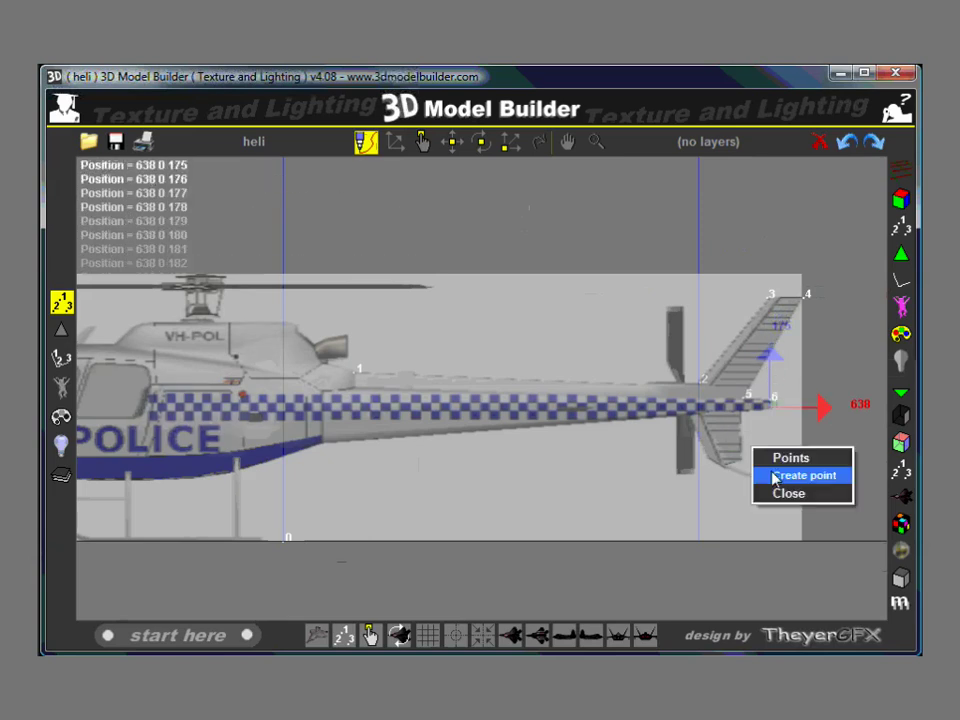
left_click(775, 476)
Create points 8 and 9 down the lower fin's rear edge at about (601, 0, 170) and (601, 0, 106)
left_click_drag(821, 415, 782, 428)
left_click_drag(741, 364, 741, 430)
right_click(793, 488)
left_click(830, 512)
right_click(668, 432)
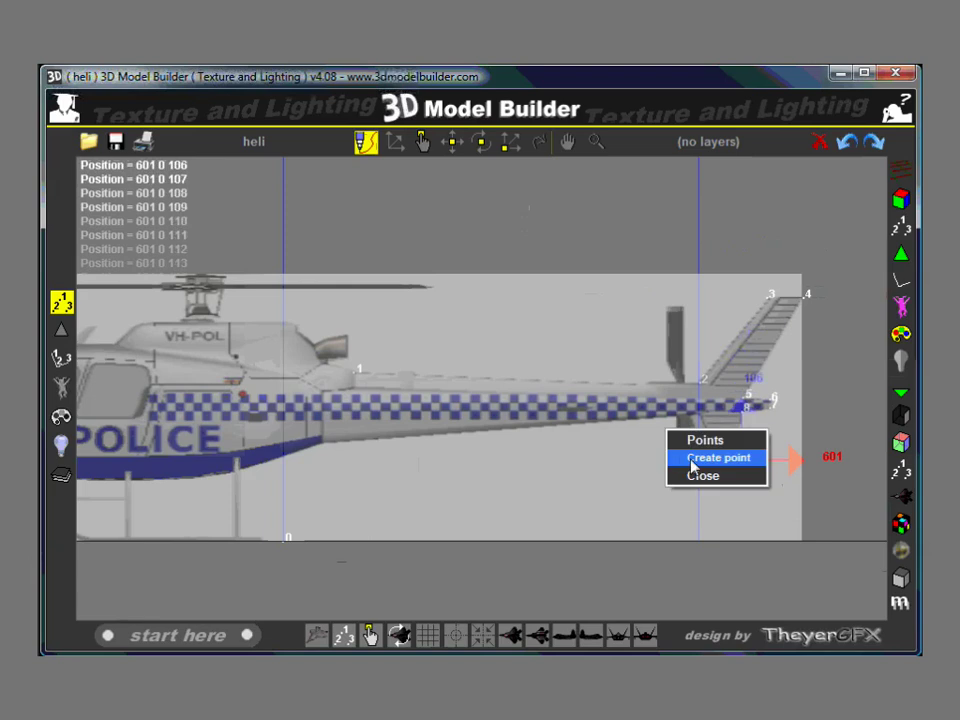
left_click(692, 459)
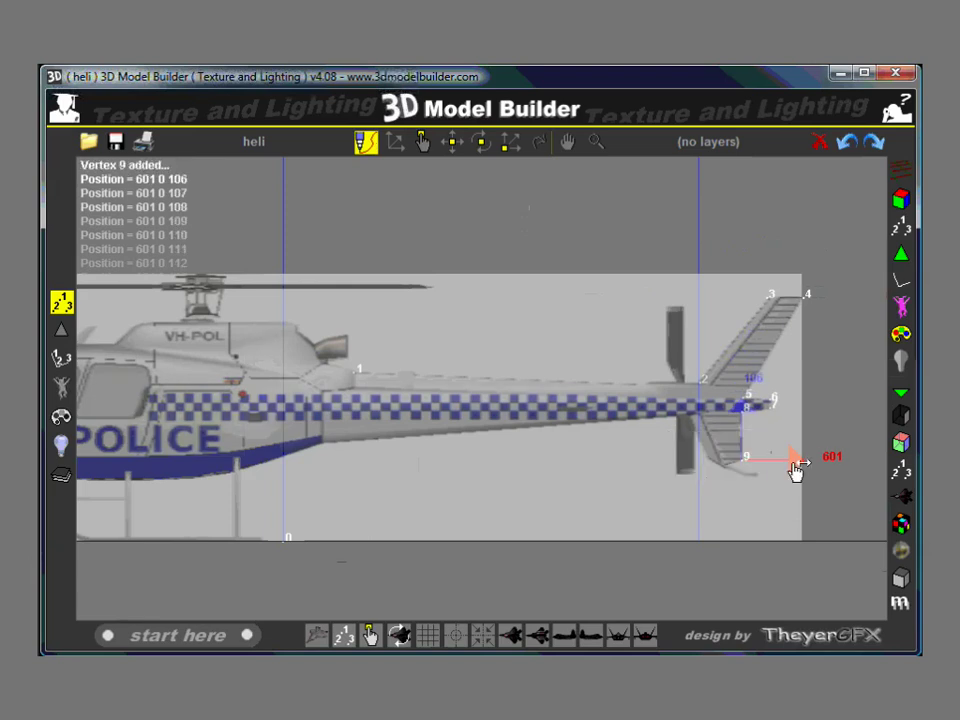
Create points 10 and 11 on the lower fin's bottom edge, at about (579, 0, 96) and at X about 557
left_click_drag(795, 467, 773, 462)
left_click_drag(728, 406, 729, 424)
right_click(623, 457)
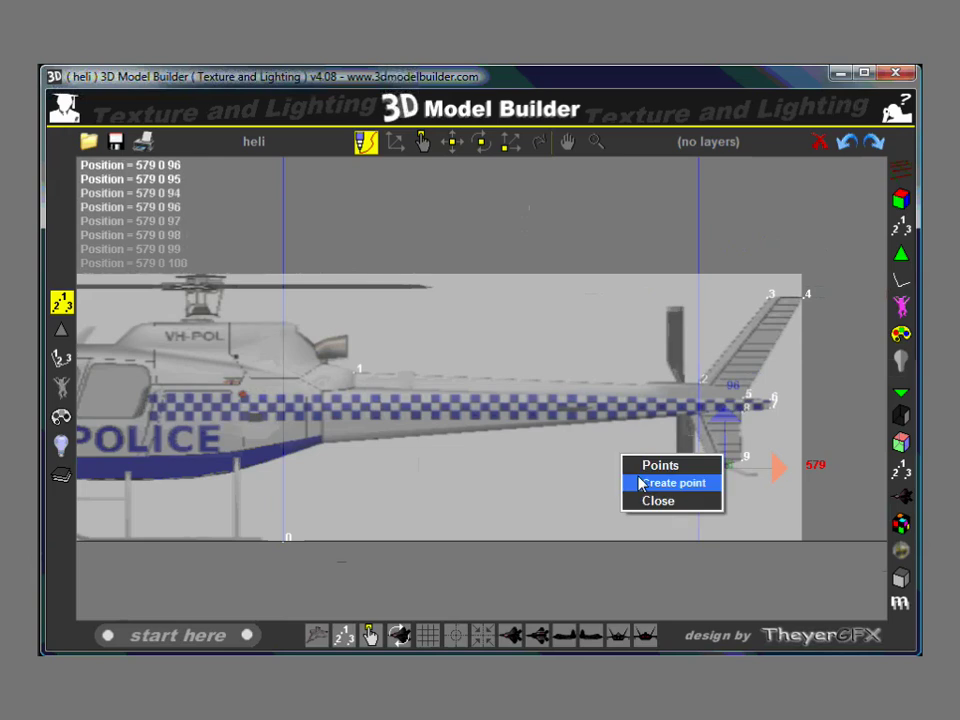
left_click(641, 484)
left_click_drag(776, 475, 752, 472)
left_click_drag(707, 424, 709, 362)
right_click(621, 448)
left_click(636, 474)
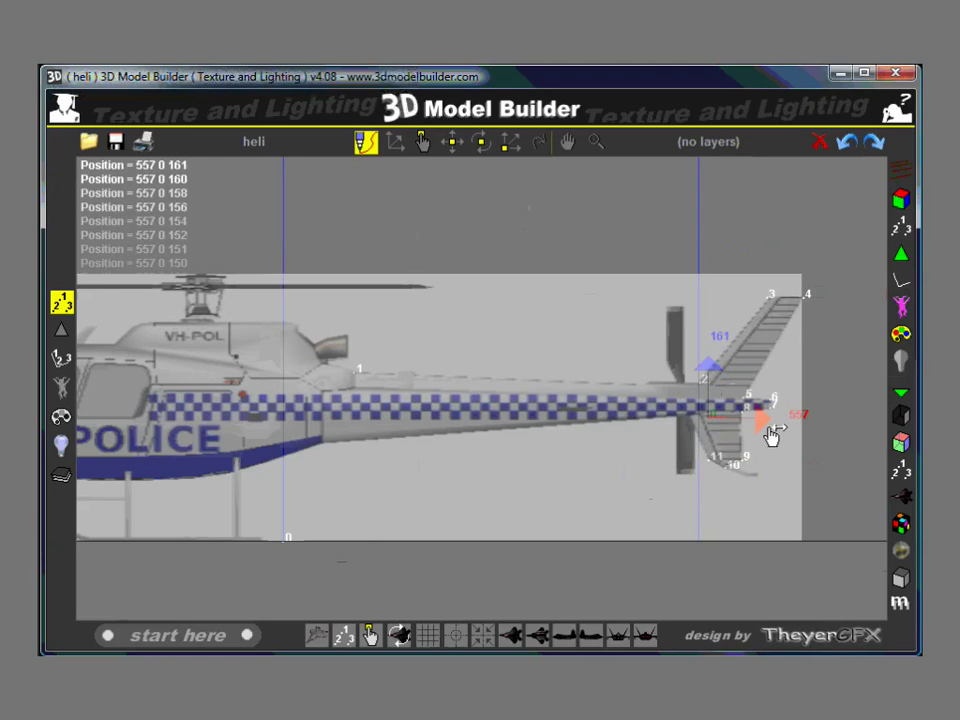
Create point 12 at about (534, 0, 164), where the lower fin's front edge meets the tail boom
left_click_drag(772, 433, 688, 369)
left_click(689, 374)
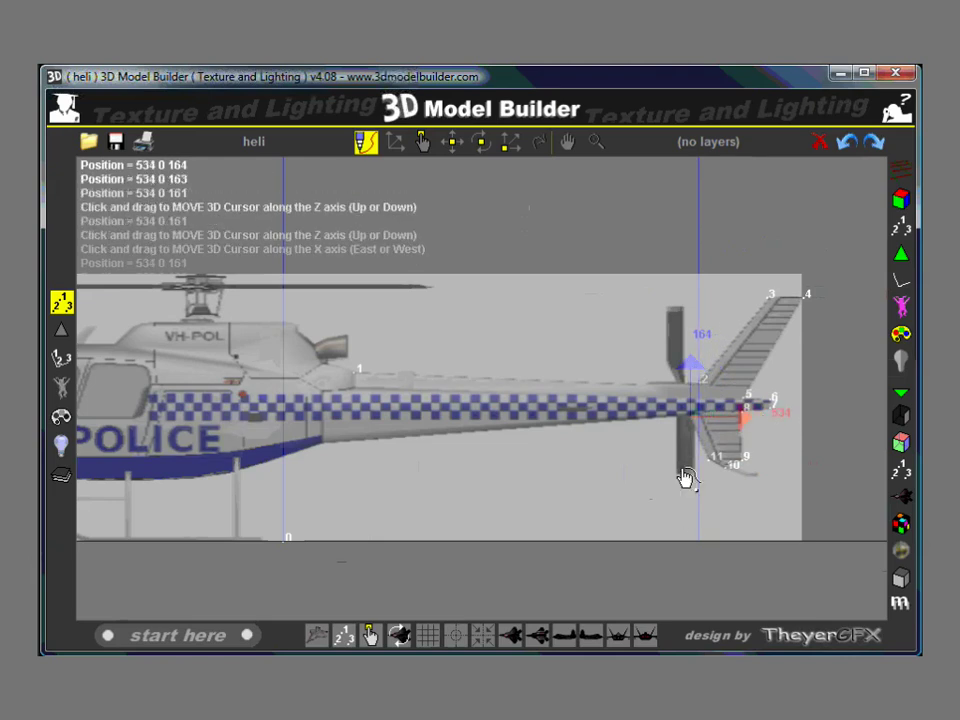
right_click(685, 473)
left_click(699, 497)
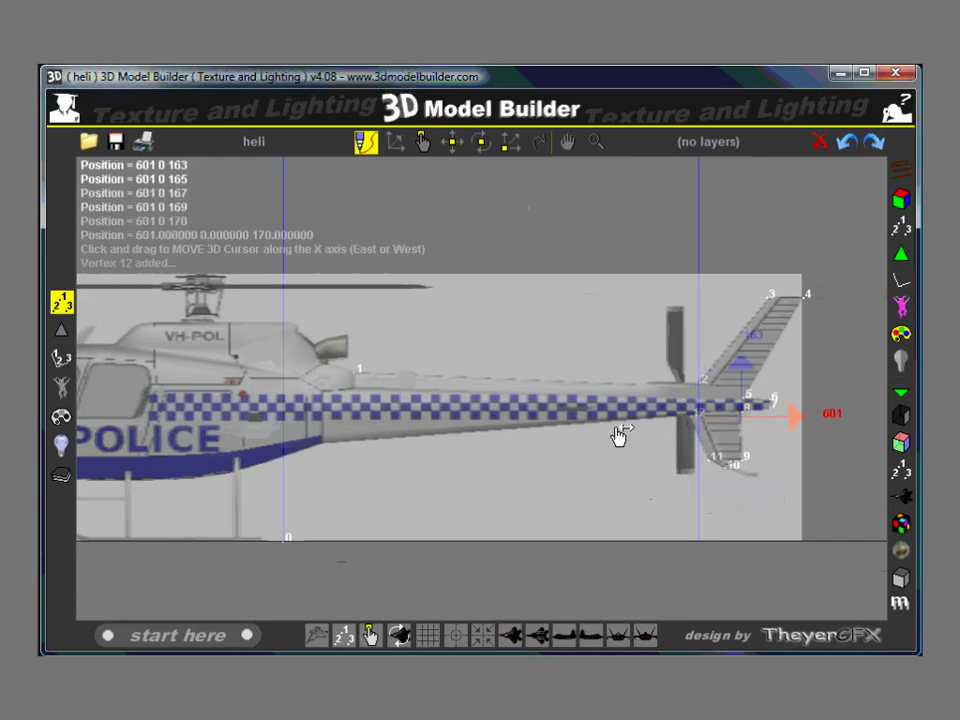
Create point 13 at about (52, 0, 129), on the tail boom's lower front corner
left_click_drag(620, 433, 184, 440)
left_click_drag(398, 406, 360, 398)
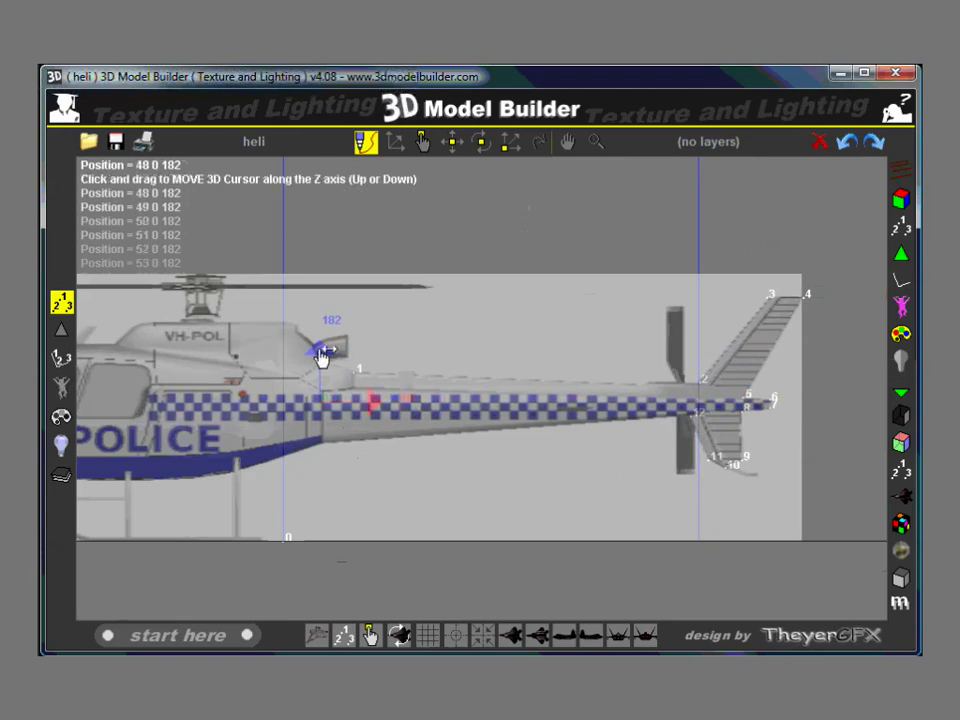
left_click_drag(320, 357, 380, 450)
right_click(456, 475)
left_click(487, 501)
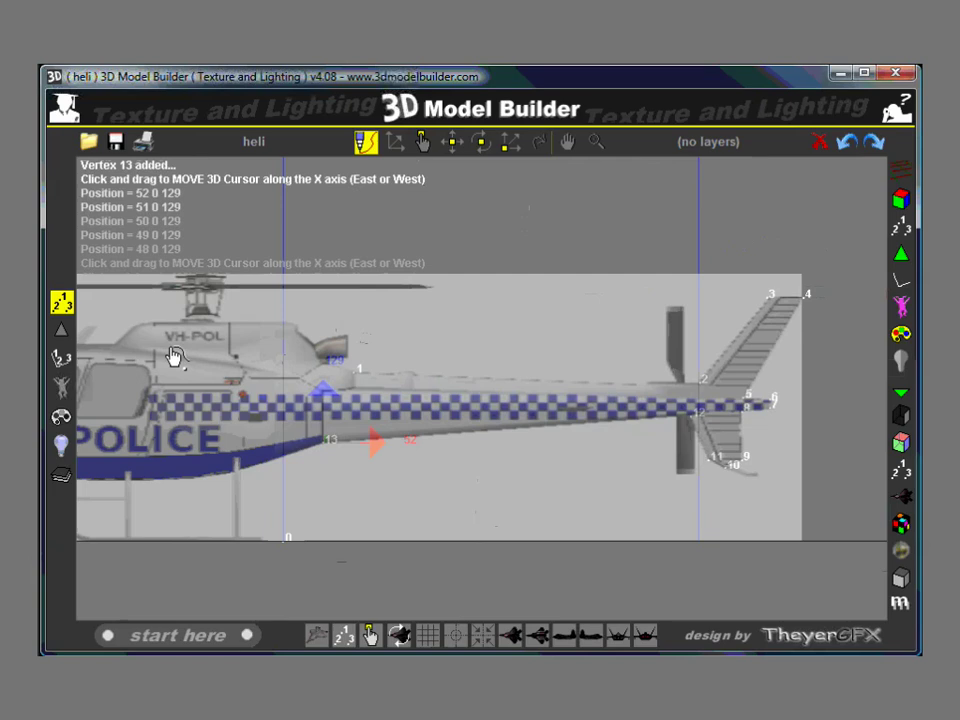
Set drawing to lines and select points 1 to 6 in order along the tail outline
left_click(362, 143)
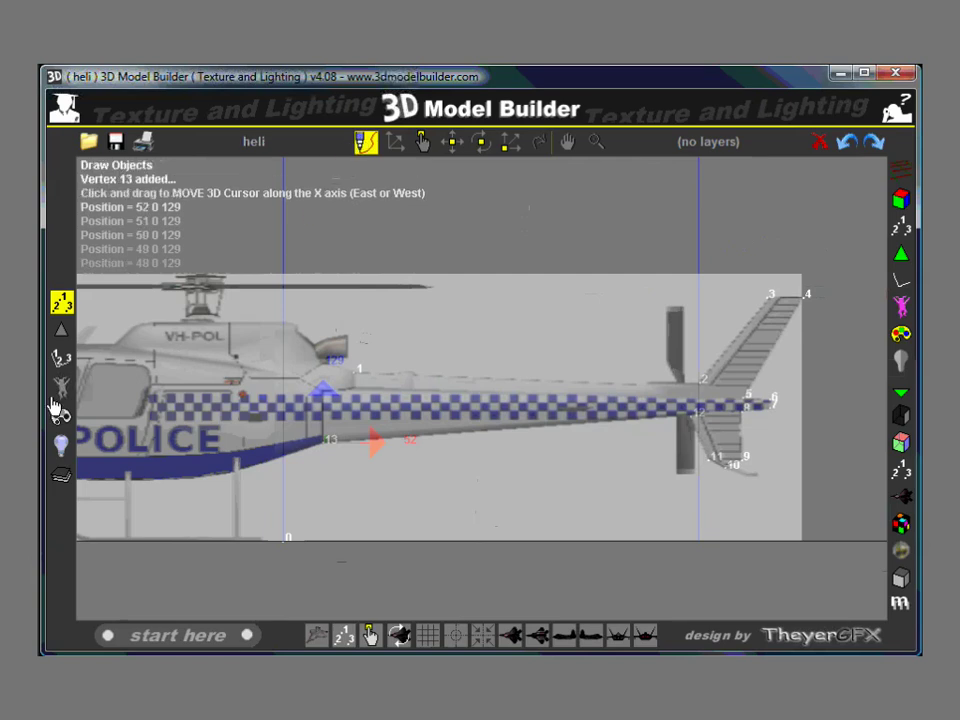
left_click(355, 378)
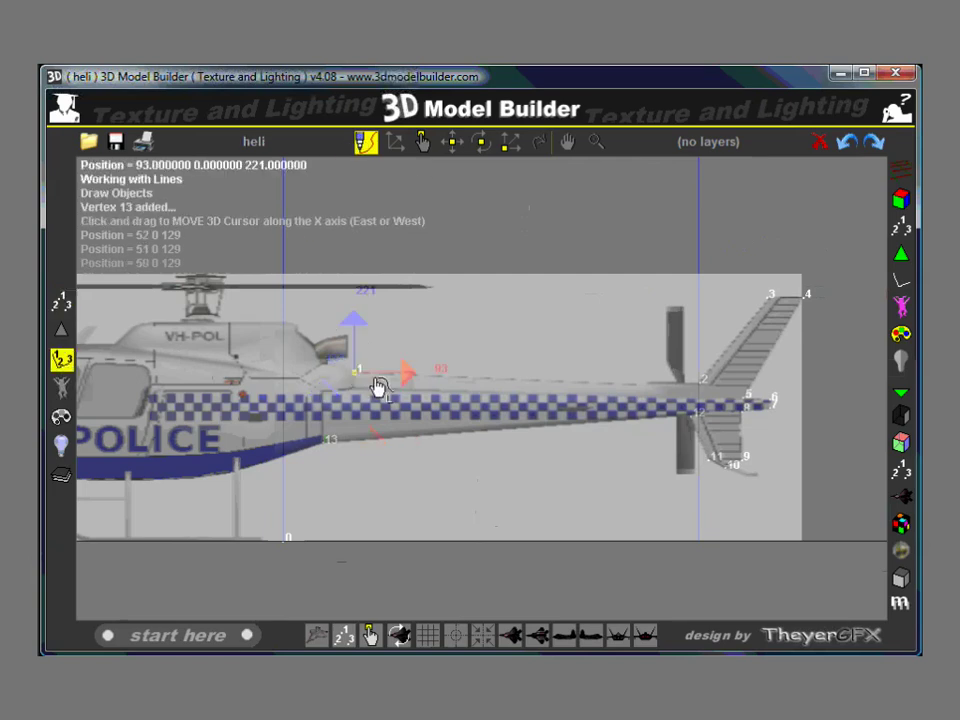
left_click(705, 386)
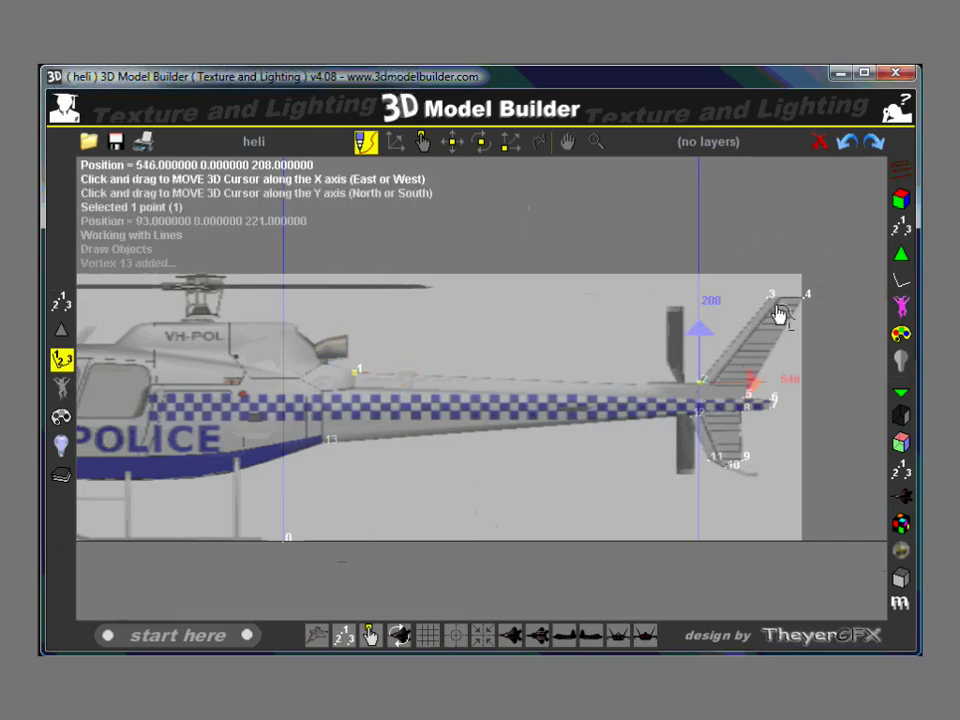
left_click(806, 310)
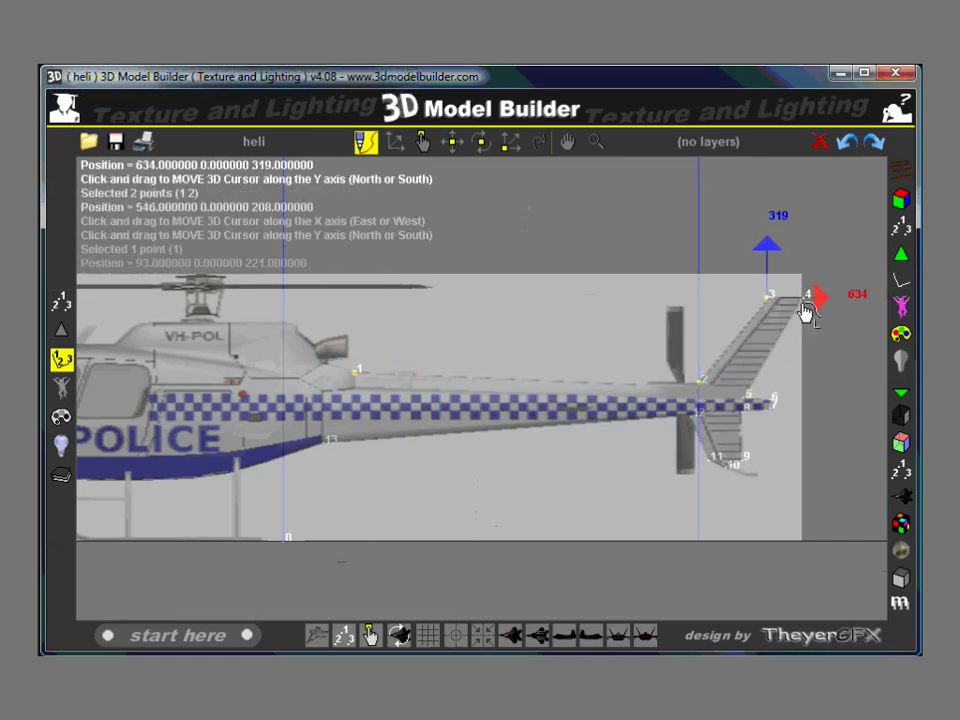
left_click(746, 404)
left_click(744, 402)
left_click(770, 401)
left_click(770, 410)
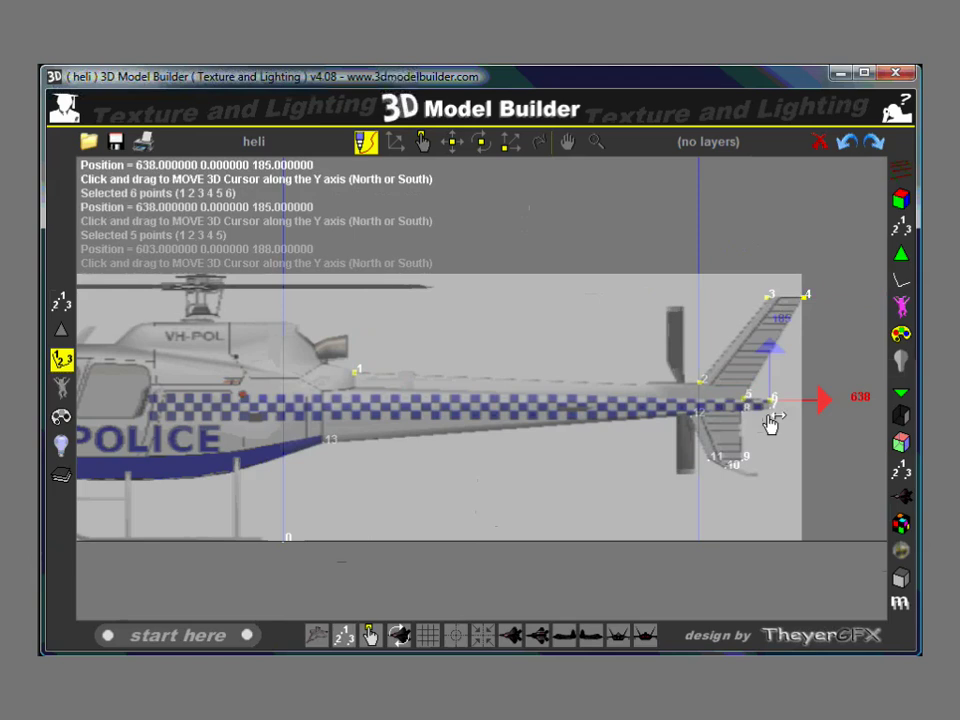
left_click(747, 416)
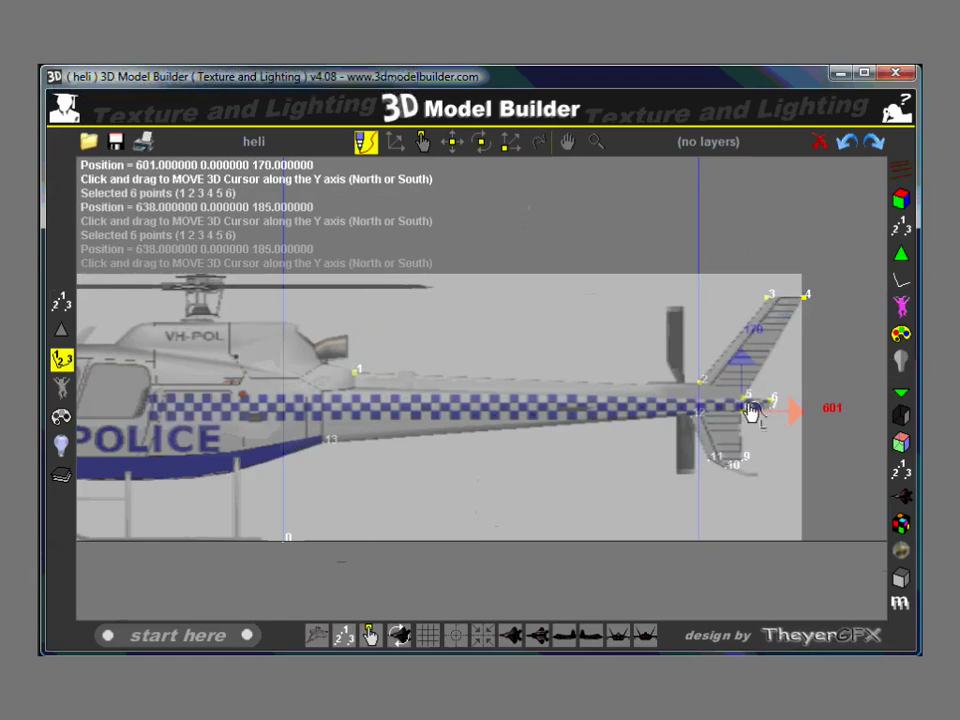
left_click(751, 413)
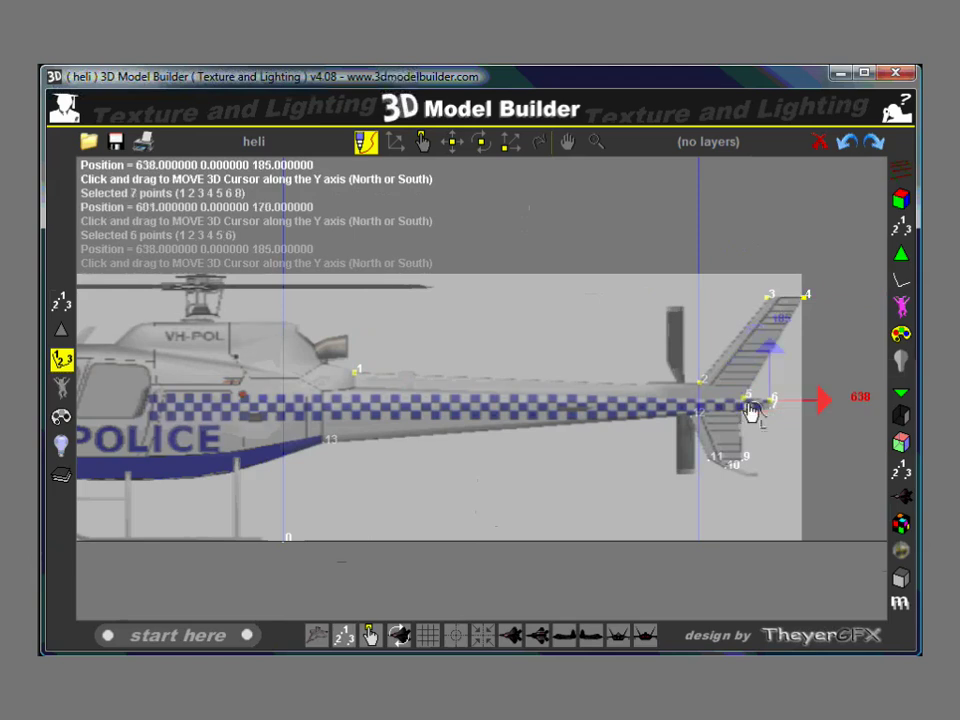
left_click(751, 413)
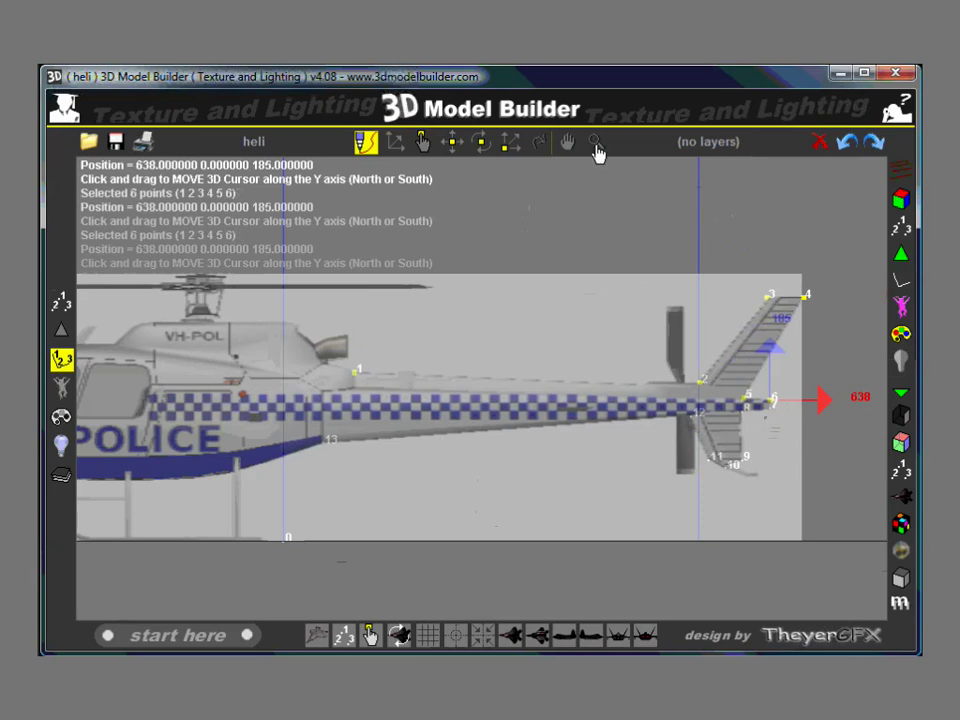
left_click(540, 146)
right_click_drag(617, 439, 594, 345)
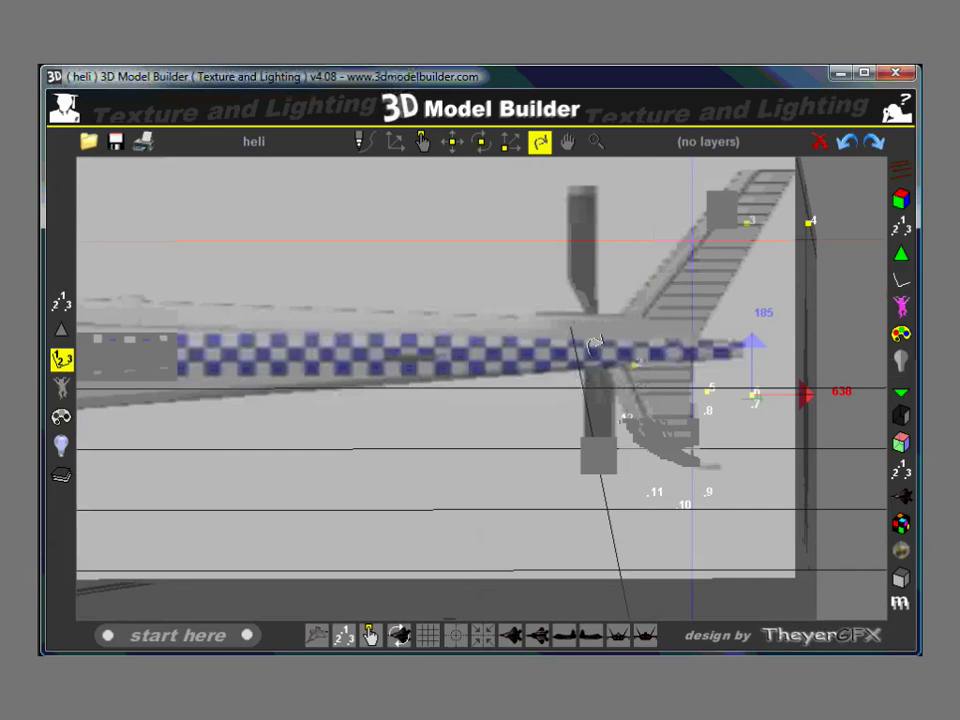
middle_click_drag(602, 355, 622, 342)
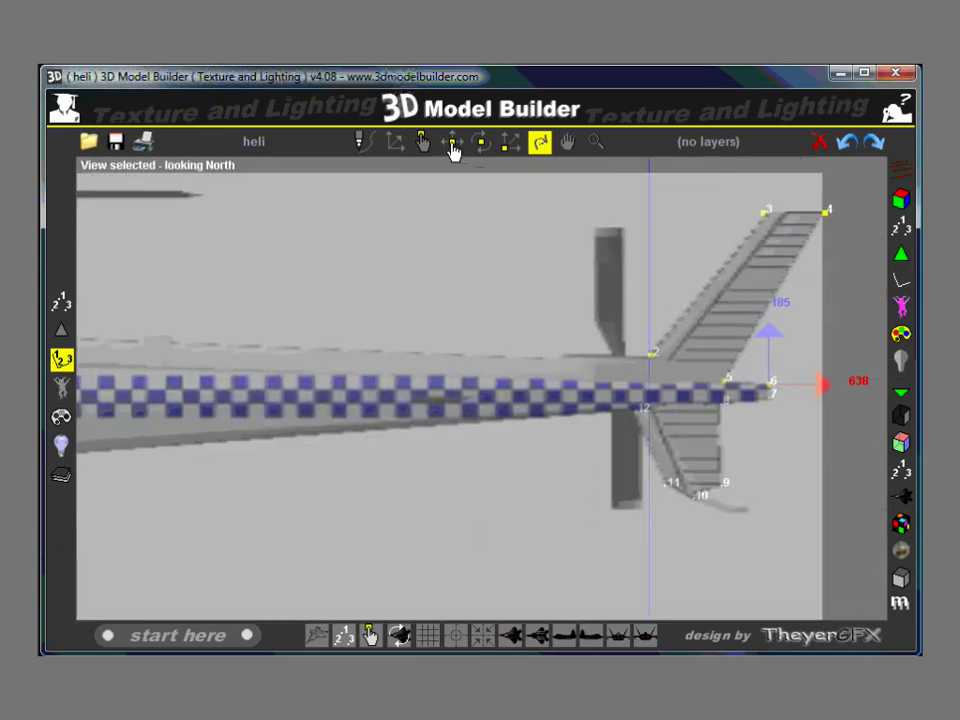
left_click(362, 143)
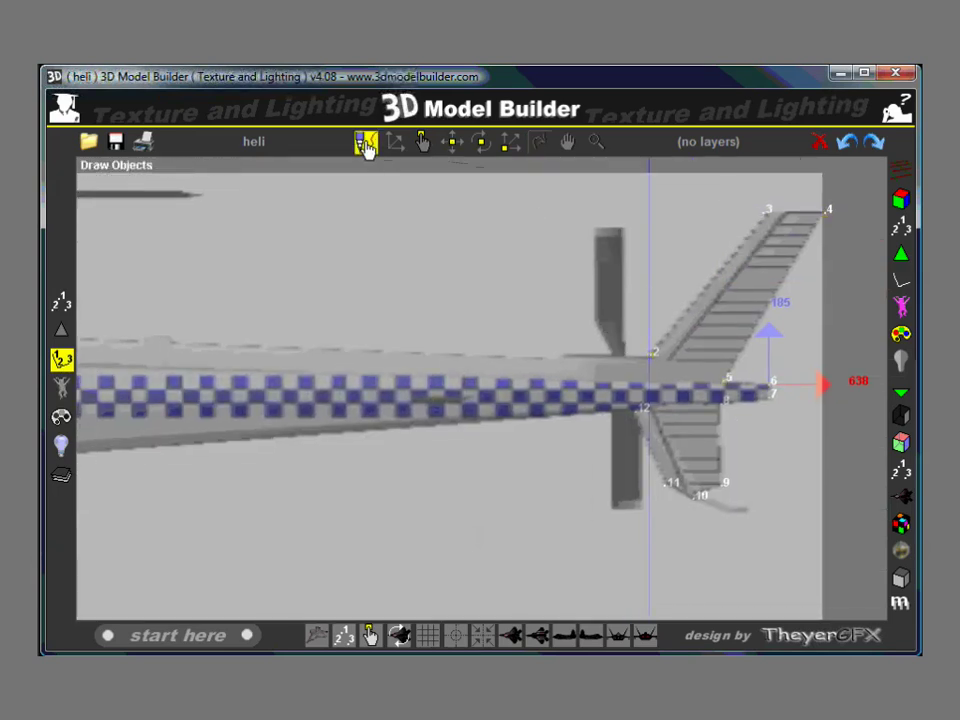
right_click(481, 326)
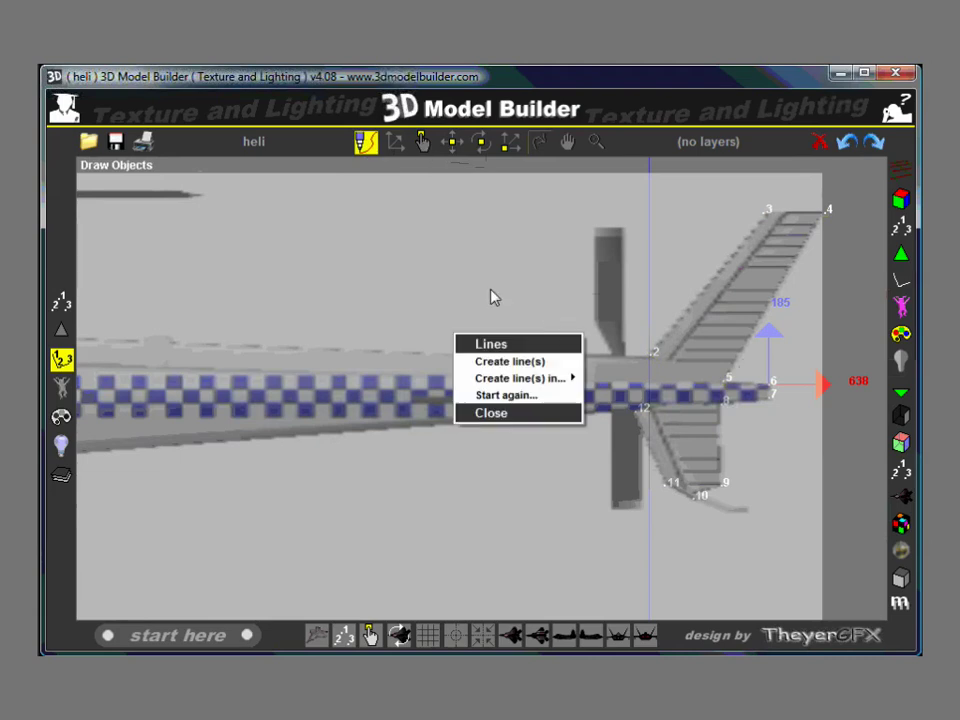
left_click(487, 296)
Restart the line selection and pick points 1 to 7 in order, from the boom's upper front corner around the upper fin to the tail tip
left_click(541, 144)
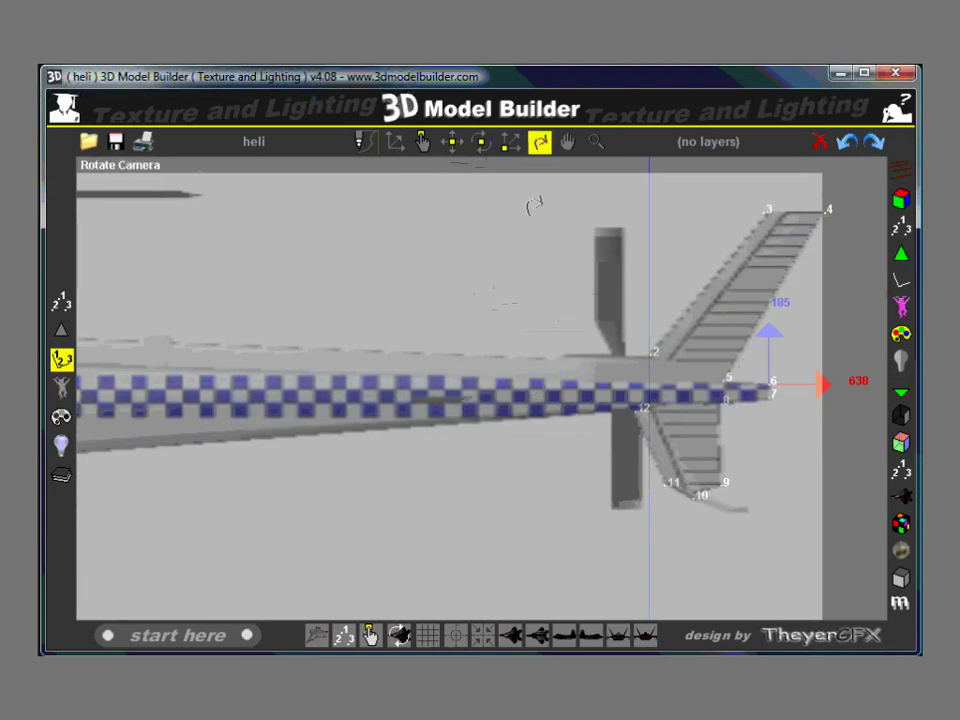
right_click_drag(566, 242, 561, 347)
middle_click_drag(573, 347, 609, 346)
left_click_drag(609, 347, 570, 274)
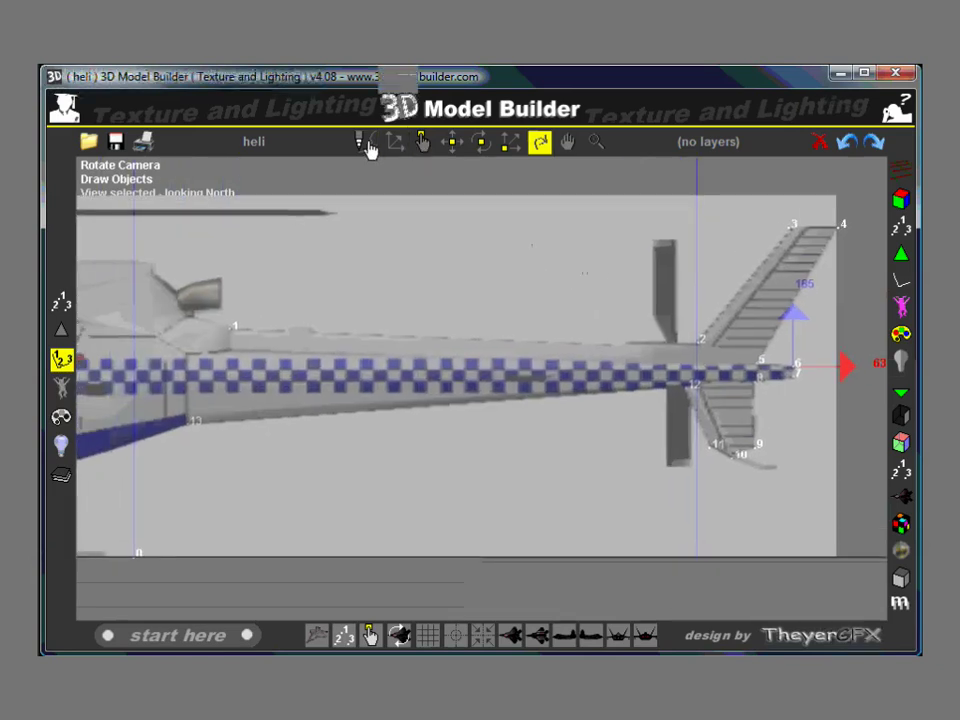
left_click(363, 143)
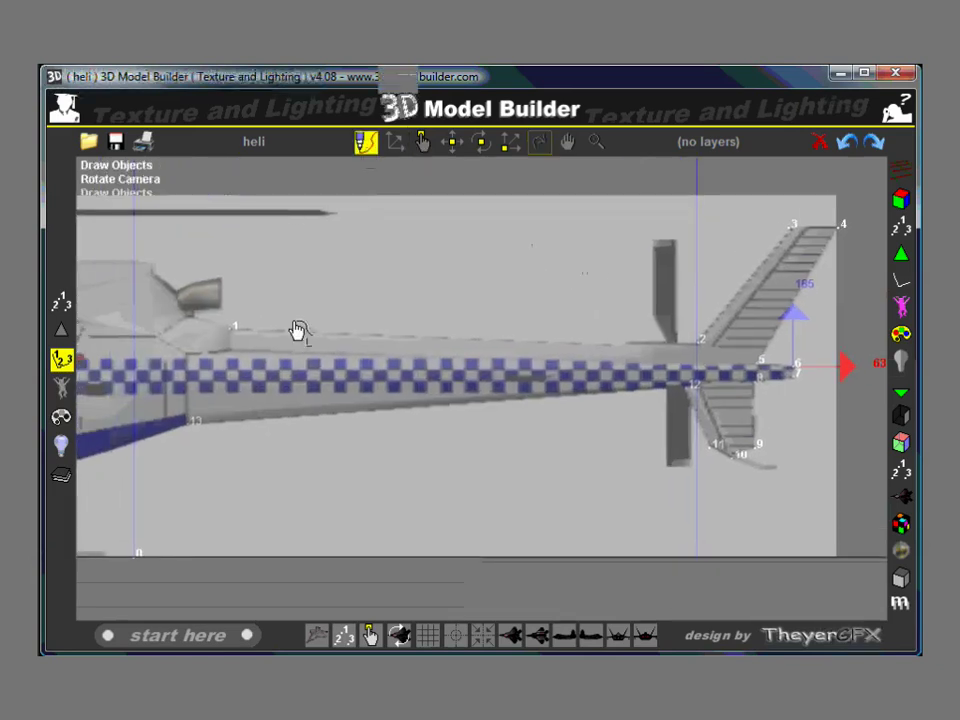
left_click(233, 327)
left_click(697, 354)
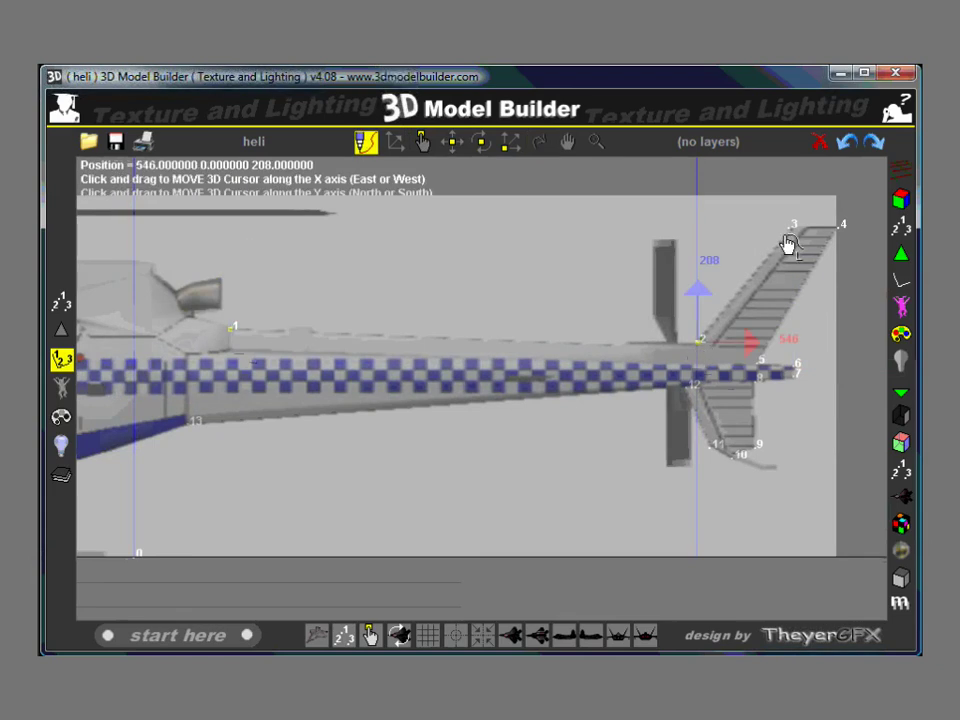
left_click(792, 226)
left_click(839, 227)
left_click(800, 370)
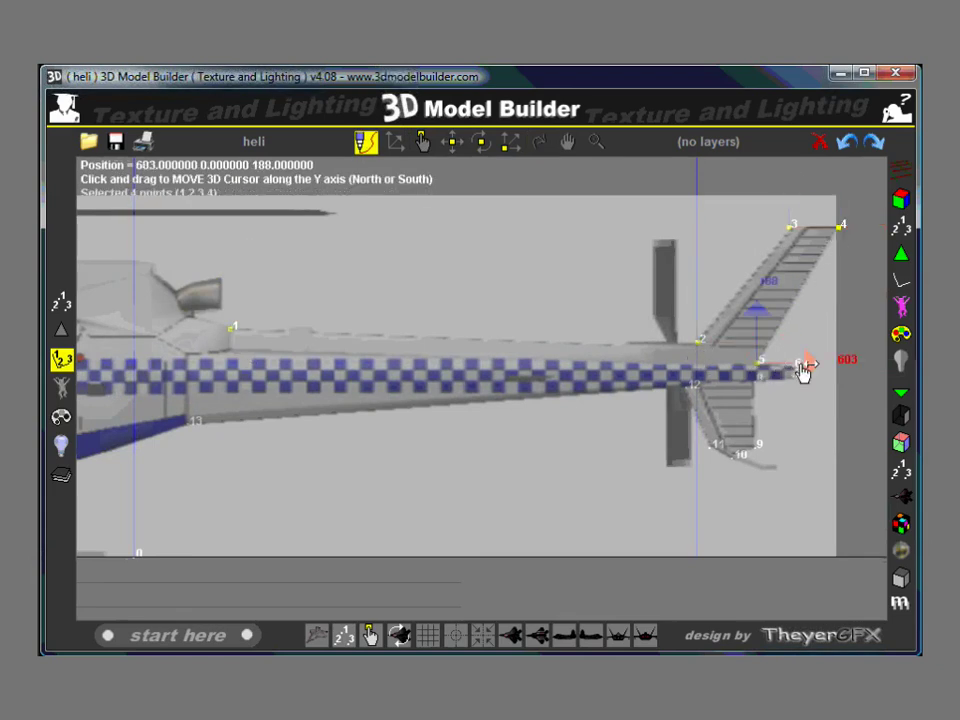
left_click(797, 364)
left_click(797, 375)
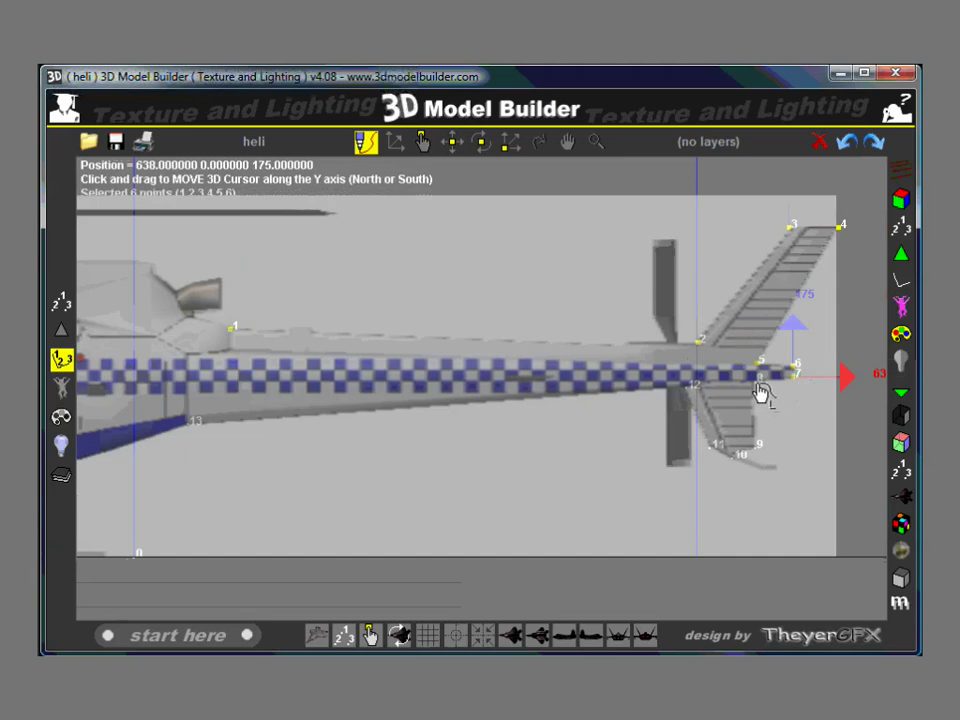
Add points 8 to 13 in order around the lower fin and along the boom's underside, and create the line through the selected points
left_click(760, 379)
left_click(758, 448)
left_click(740, 455)
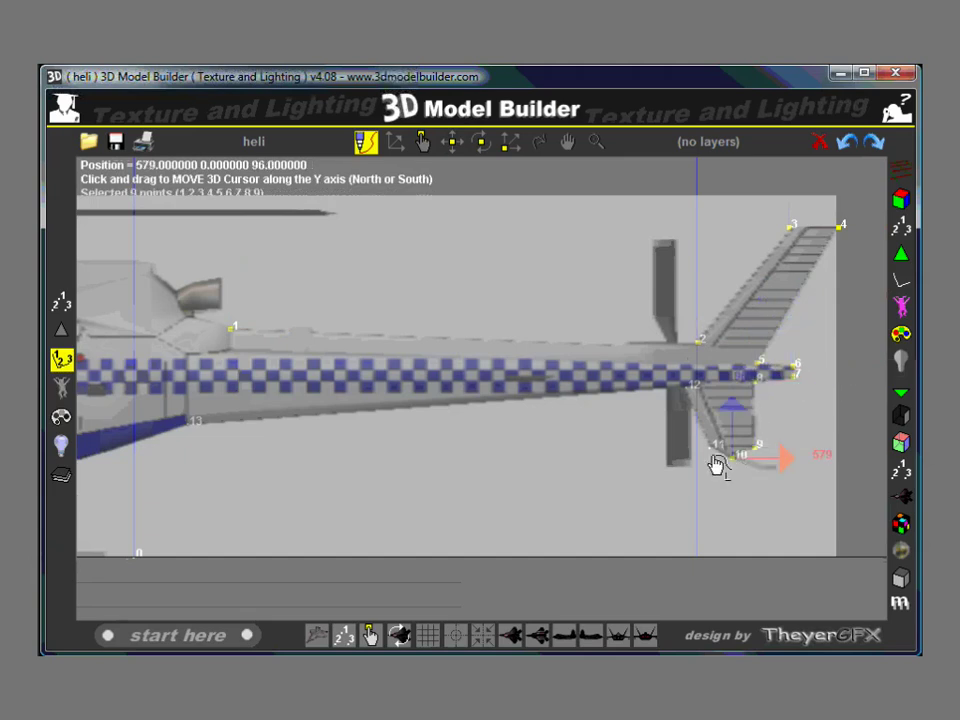
left_click(716, 445)
left_click(690, 390)
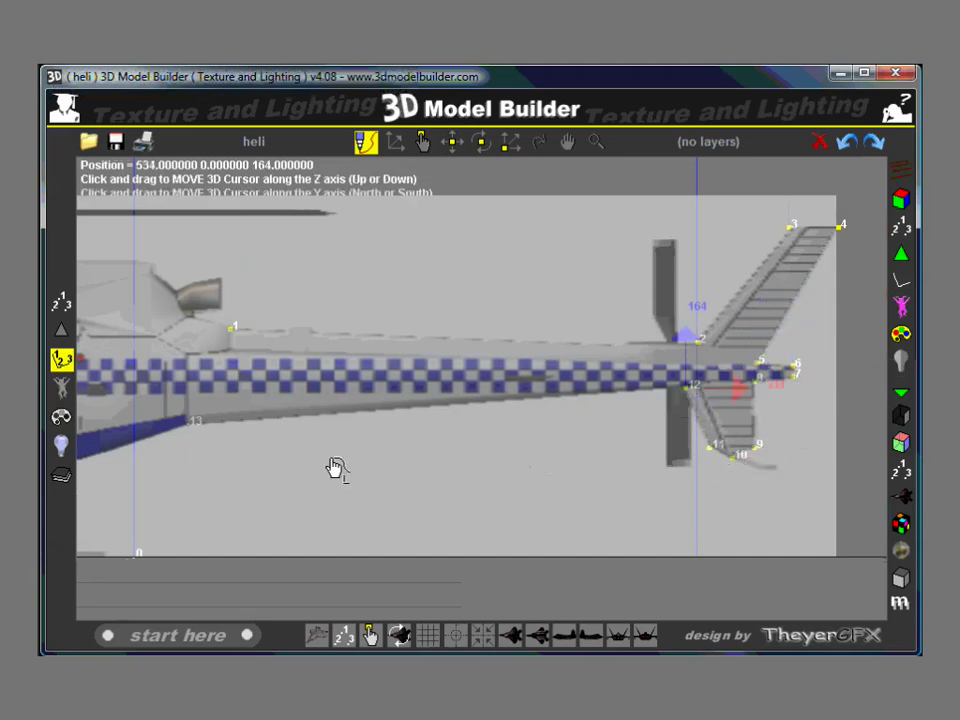
left_click(188, 424)
right_click(424, 437)
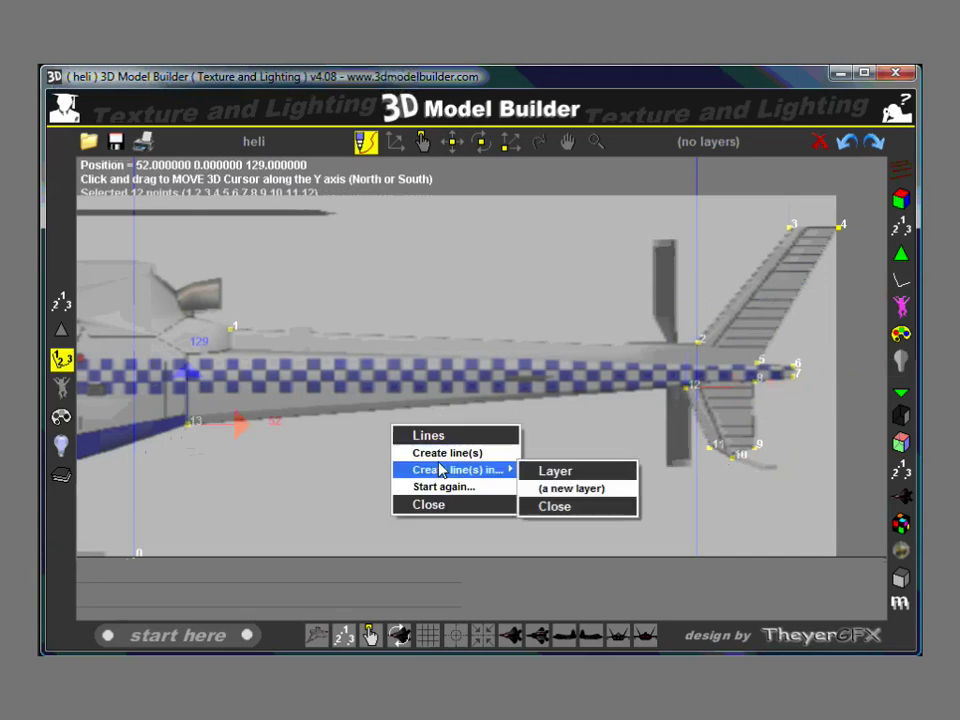
left_click(447, 455)
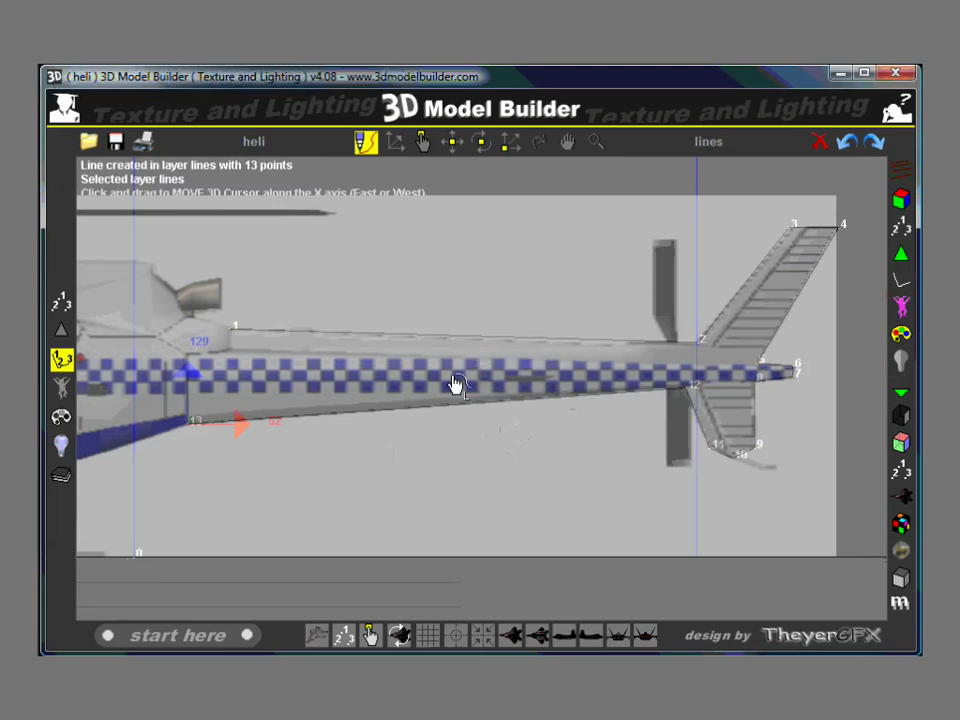
Turn on wireframe display and view the tail outline from an oblique 3D angle
left_click(540, 141)
left_click_drag(482, 289, 465, 405)
key("w")
right_click_drag(465, 405, 546, 386)
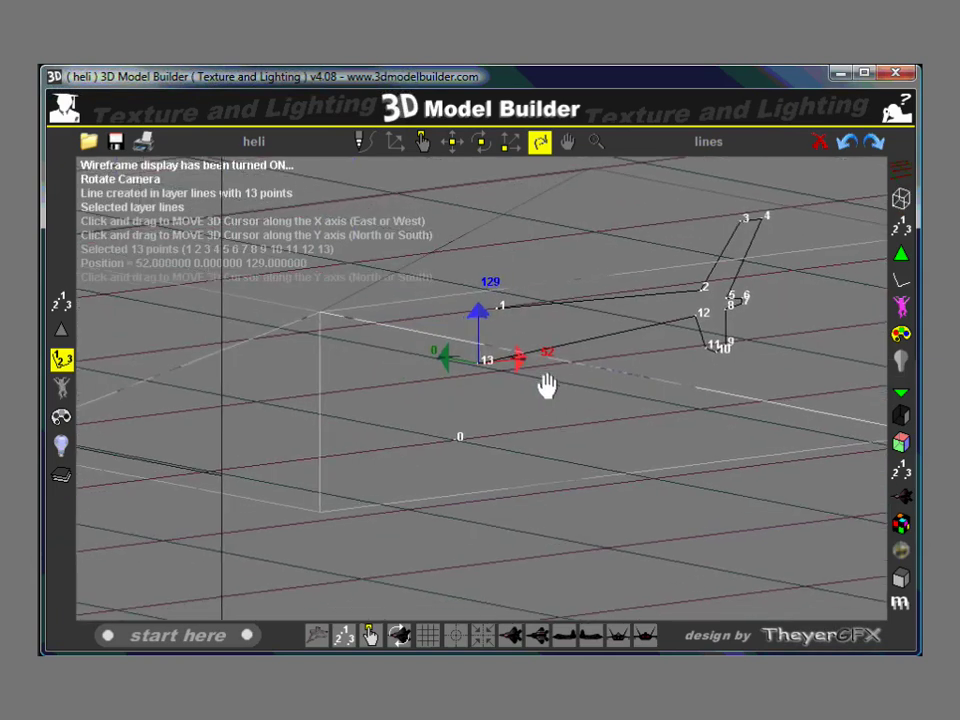
middle_click_drag(546, 386, 540, 420)
mouse_move(540, 420)
left_mouse_down()
mouse_move(457, 430)
mouse_move(454, 420)
mouse_move(489, 408)
mouse_move(563, 450)
mouse_move(509, 436)
mouse_move(549, 396)
mouse_move(542, 414)
mouse_move(556, 418)
left_mouse_up()
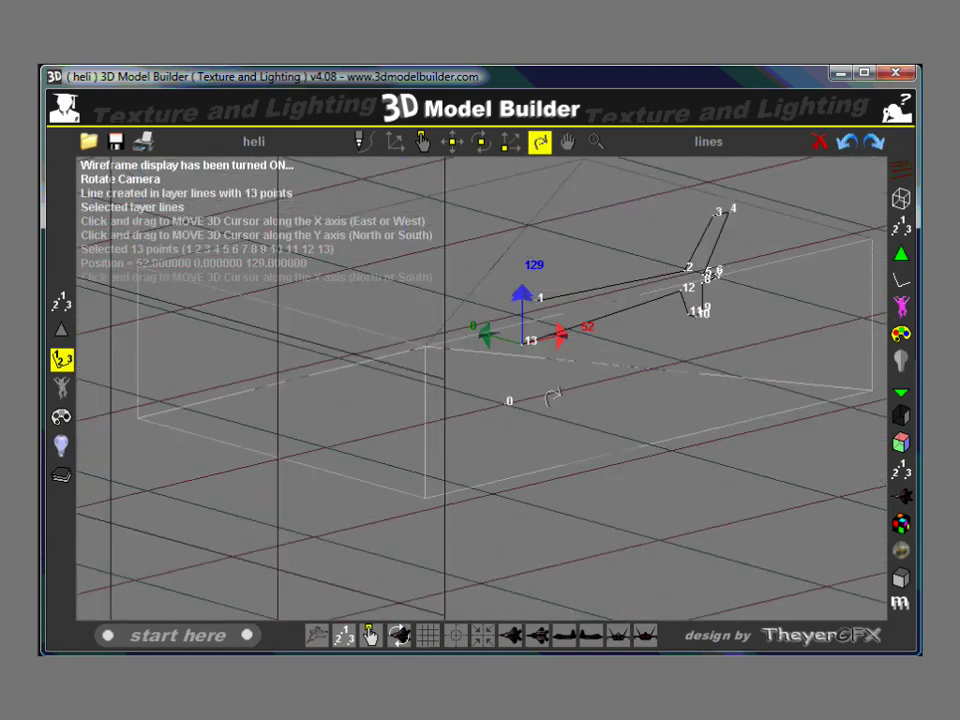
Switch the view to perspective projection and inspect the tail outline from several angles
left_click(429, 637)
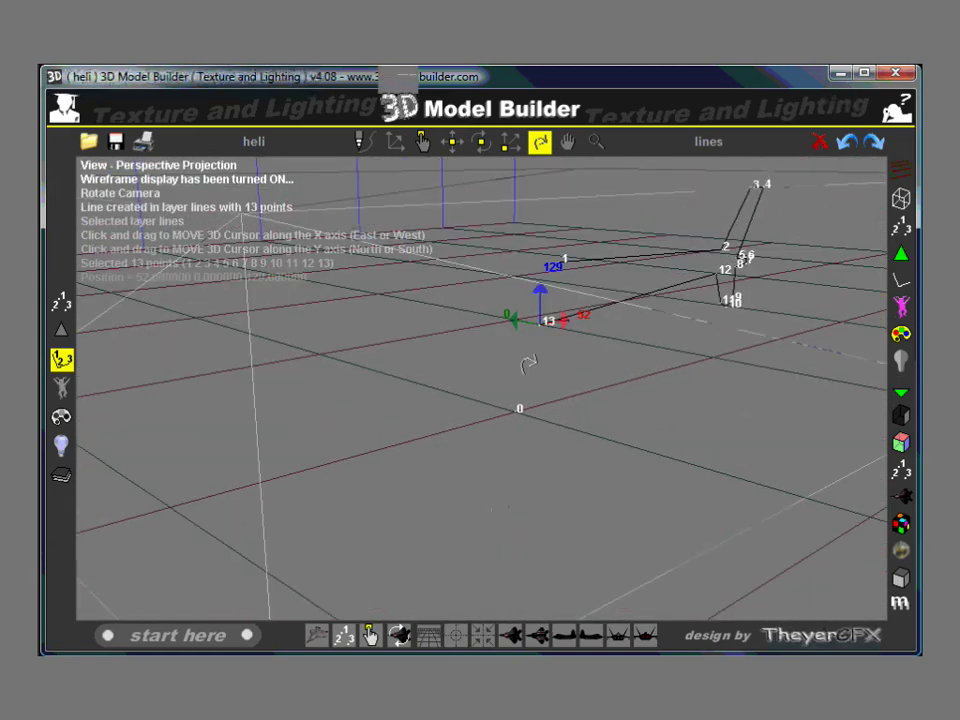
right_click_drag(527, 364, 549, 358)
middle_click_drag(549, 358, 536, 435)
right_click_drag(536, 435, 533, 466)
left_click_drag(533, 466, 525, 416)
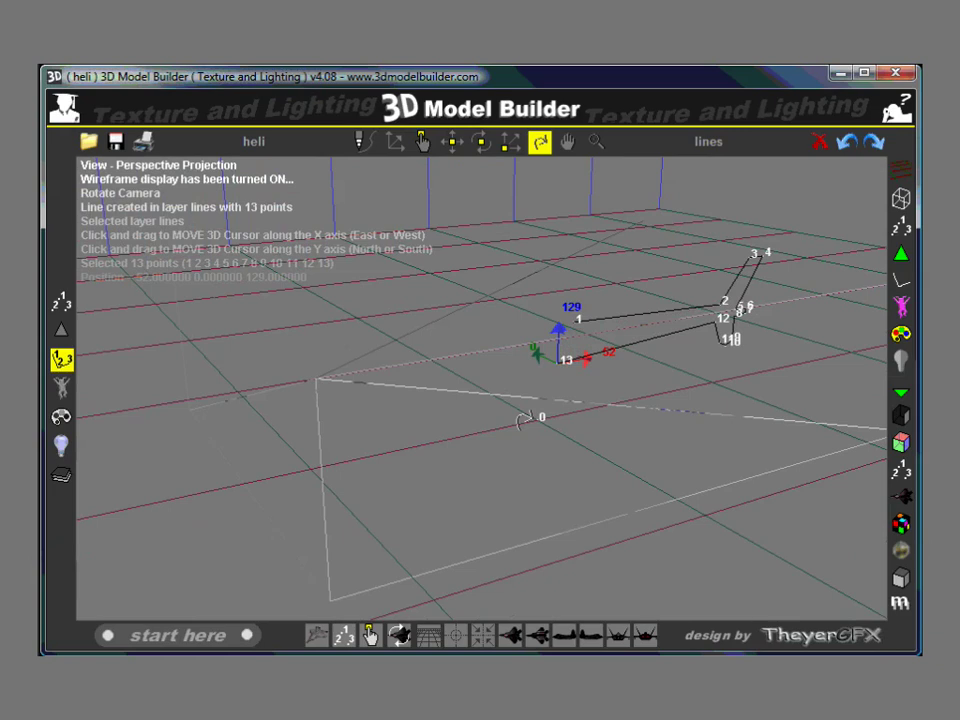